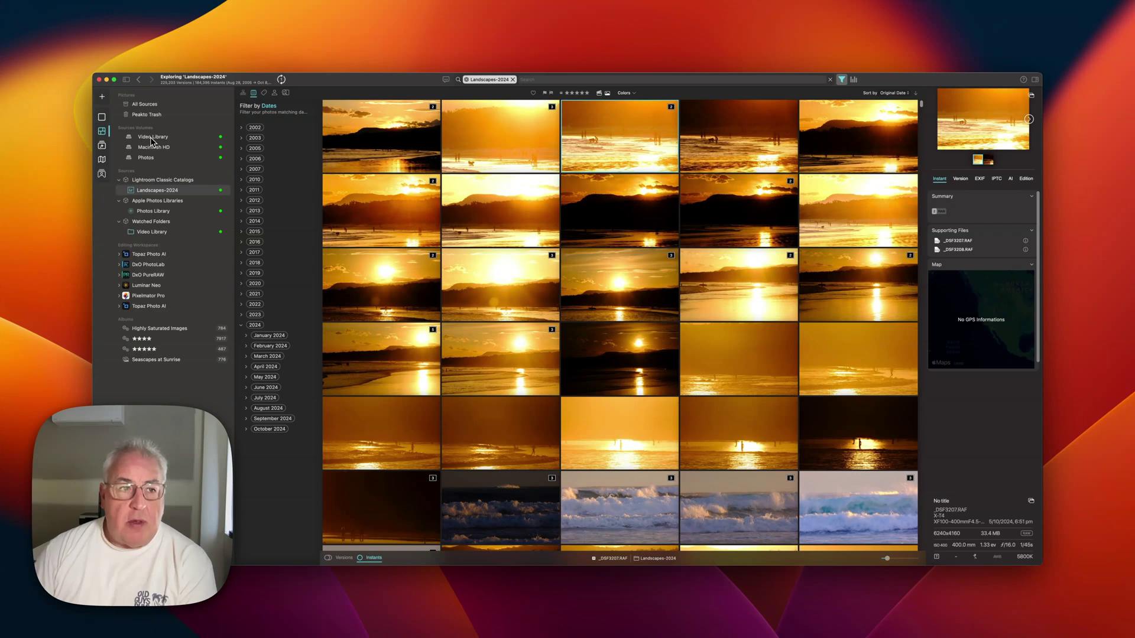
# Step: Scroll through the Apple Photos Library source after starting on the Landscapes-2024 catalog
pyautogui.click(157, 190)
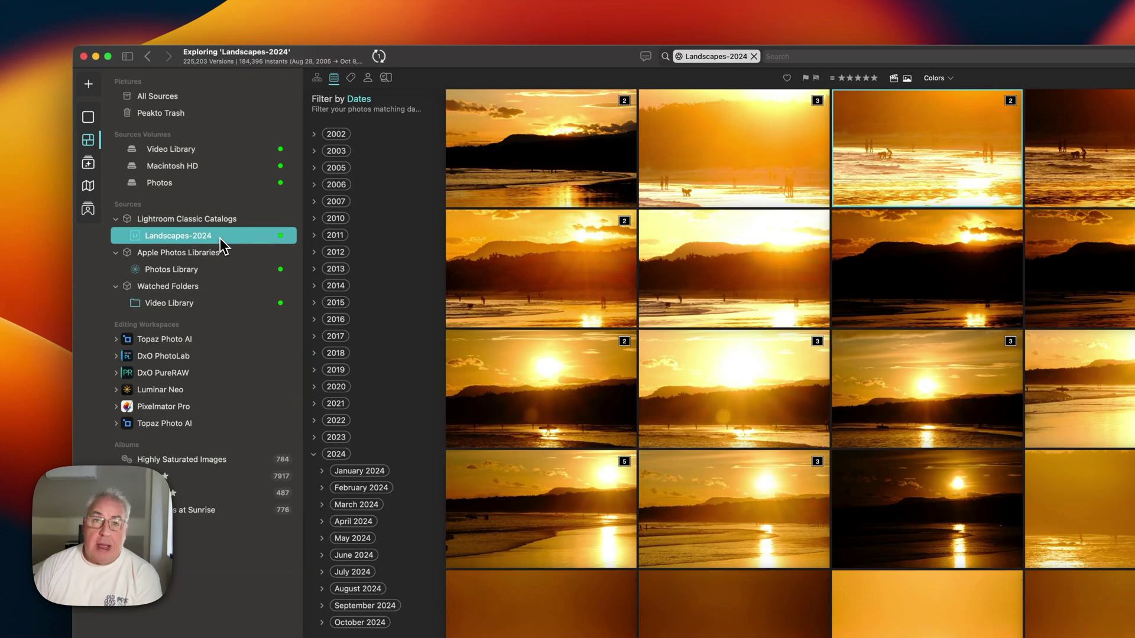
pyautogui.click(182, 271)
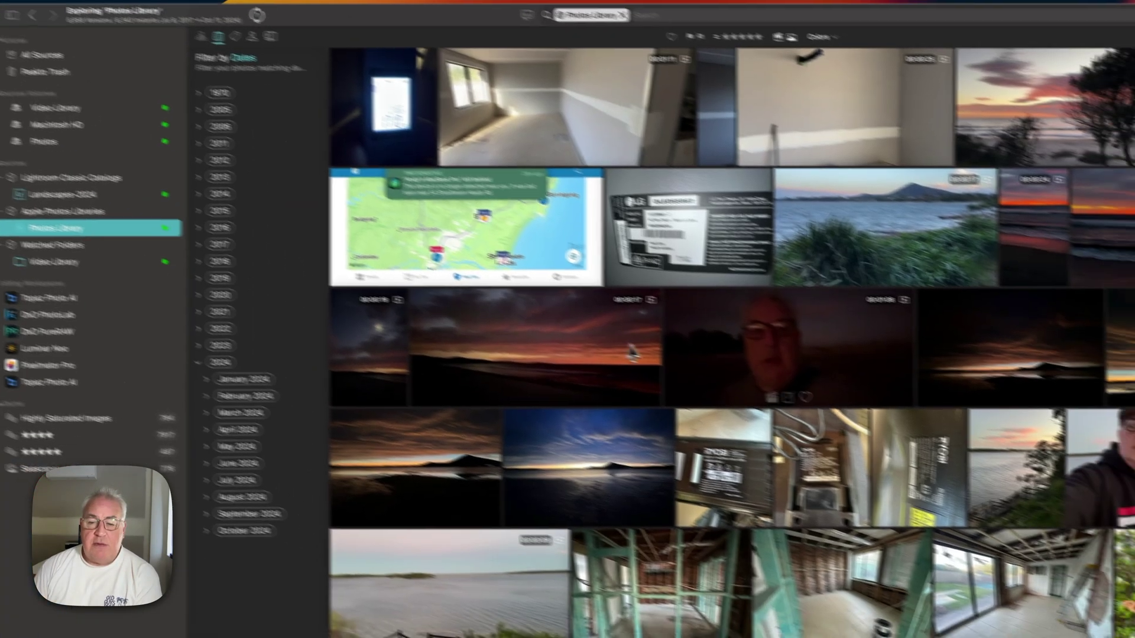
pyautogui.scroll(-15, 631, 353)
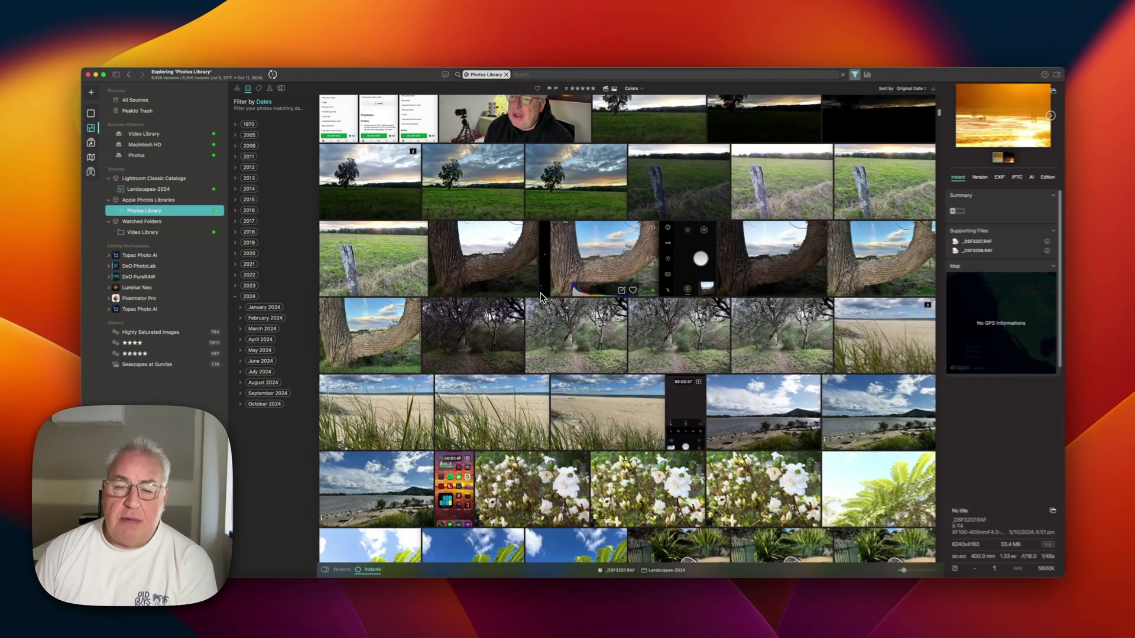
pyautogui.scroll(-5, 537, 294)
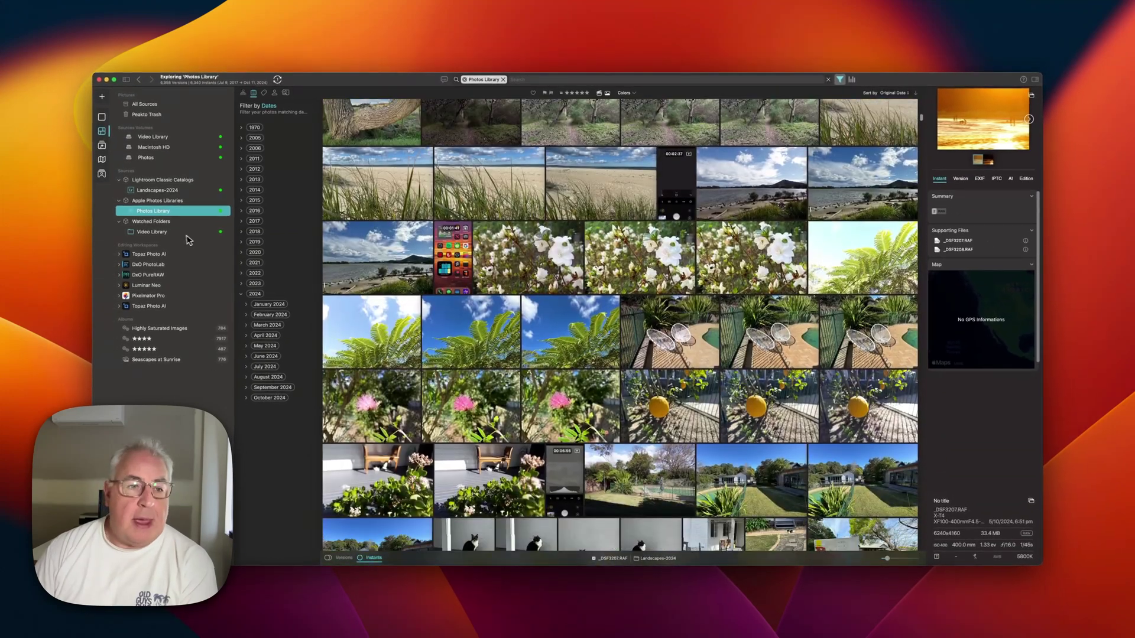
# Step: Scroll through the Video Library folder, return to Landscapes-2024, then switch to All Sources
pyautogui.click(178, 233)
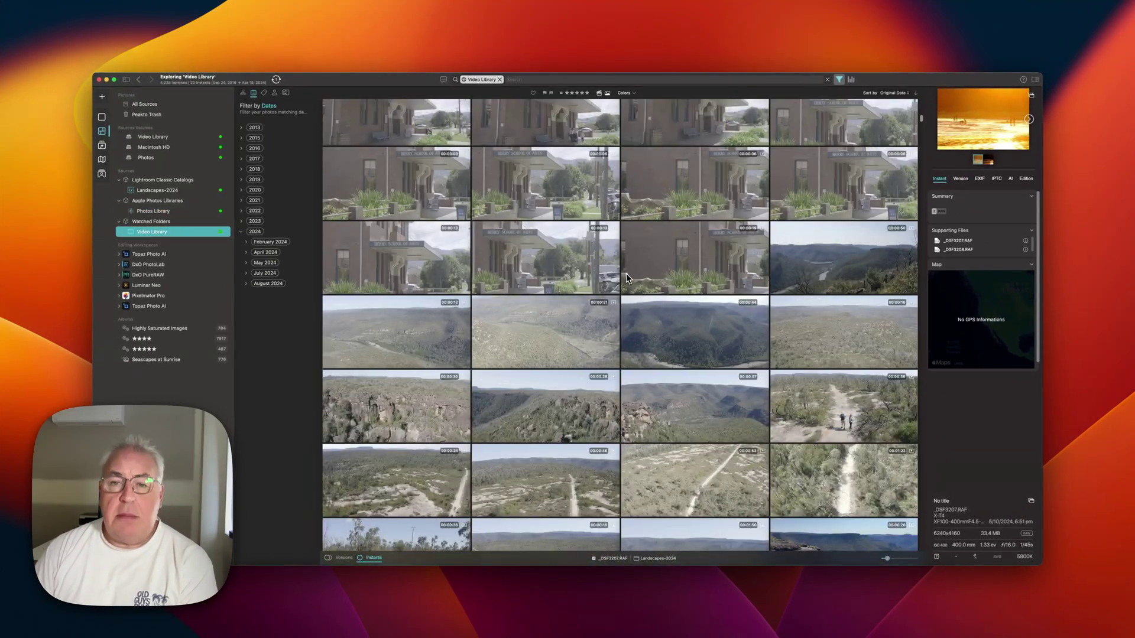
pyautogui.scroll(-10, 603, 293)
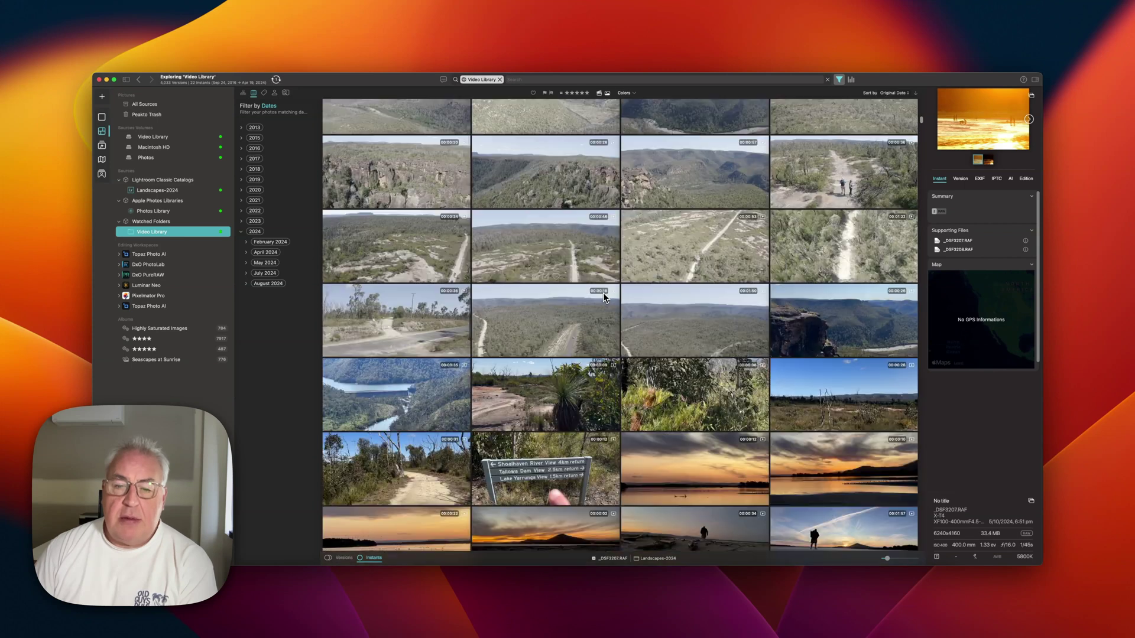
pyautogui.scroll(-10, 603, 292)
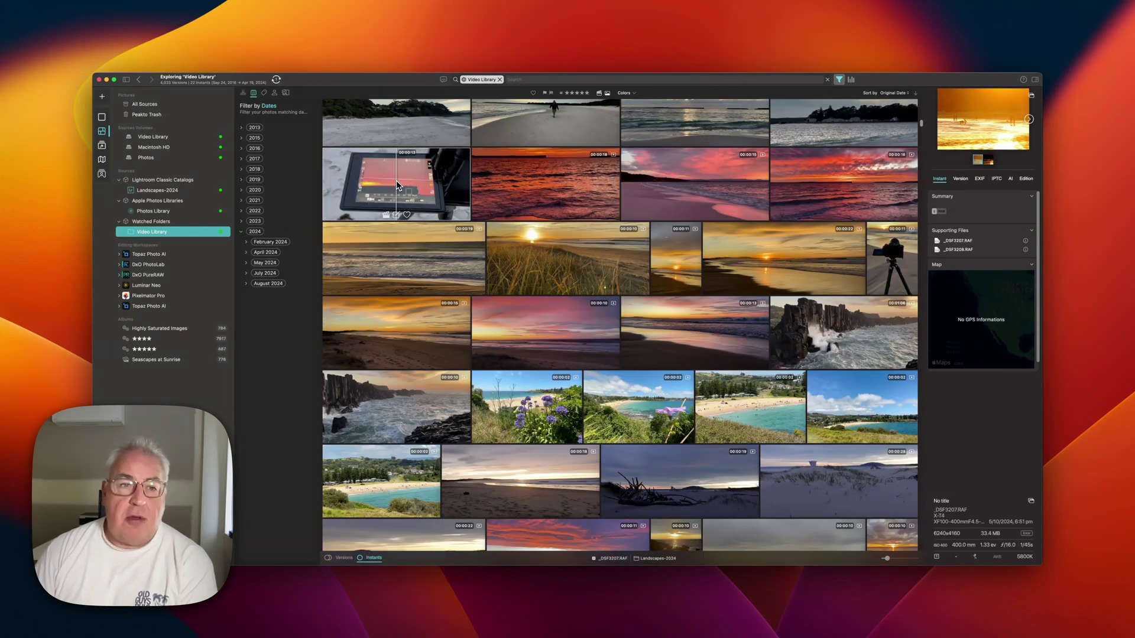
pyautogui.click(156, 190)
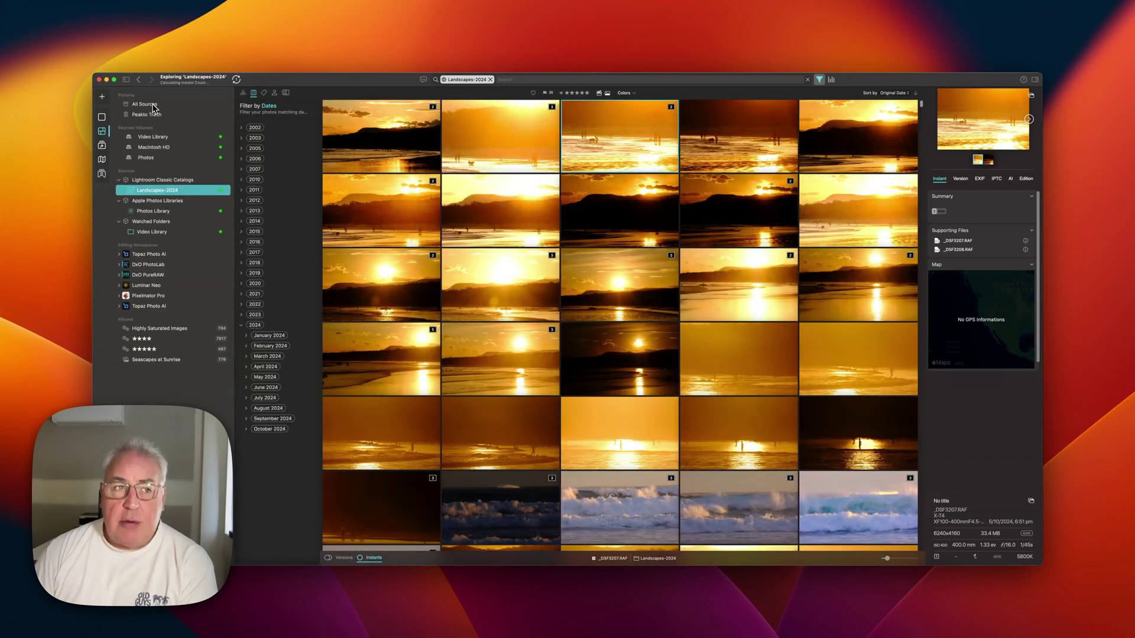
pyautogui.click(151, 108)
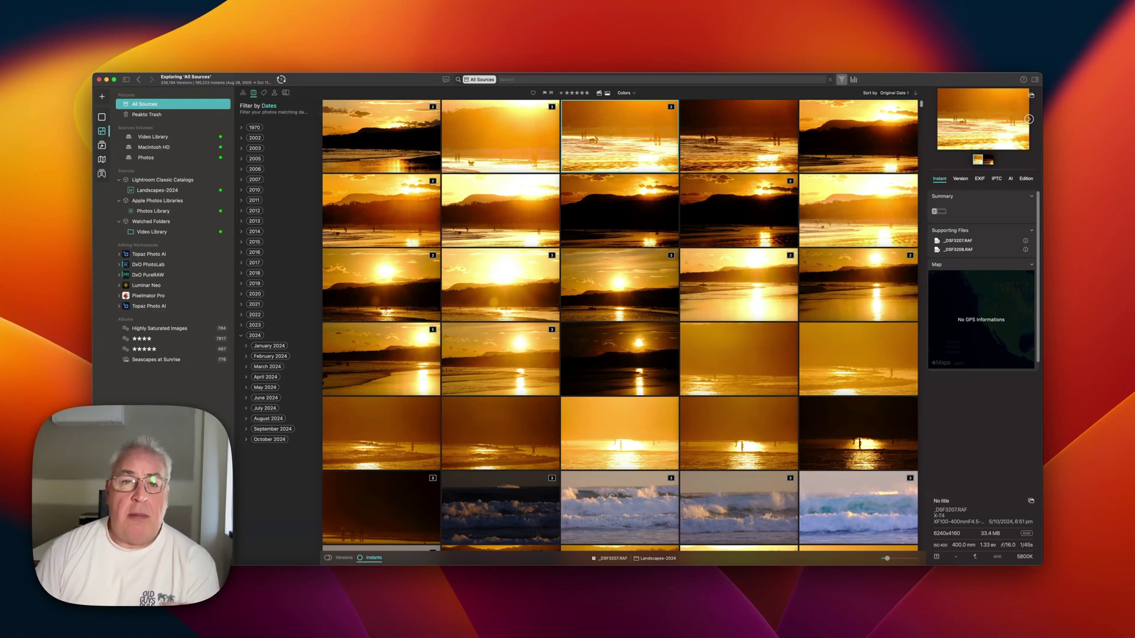
# Step: Replace the earlier city search with an AI search for 'sunset on the beach' and scroll the matches
pyautogui.click(531, 81)
pyautogui.press('Escape')
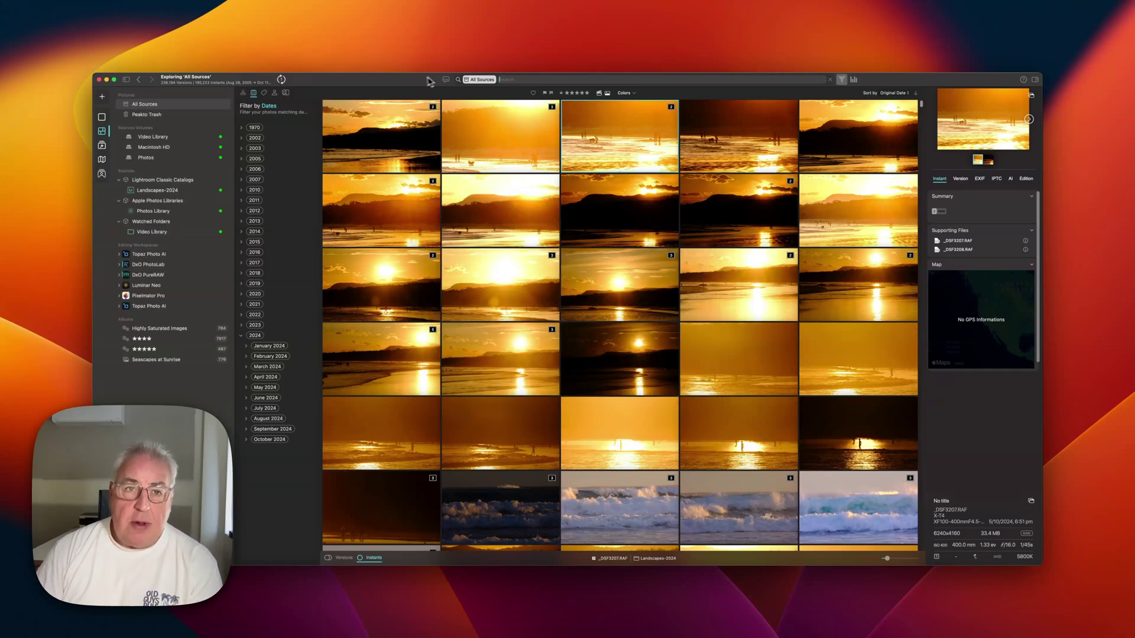
pyautogui.click(446, 79)
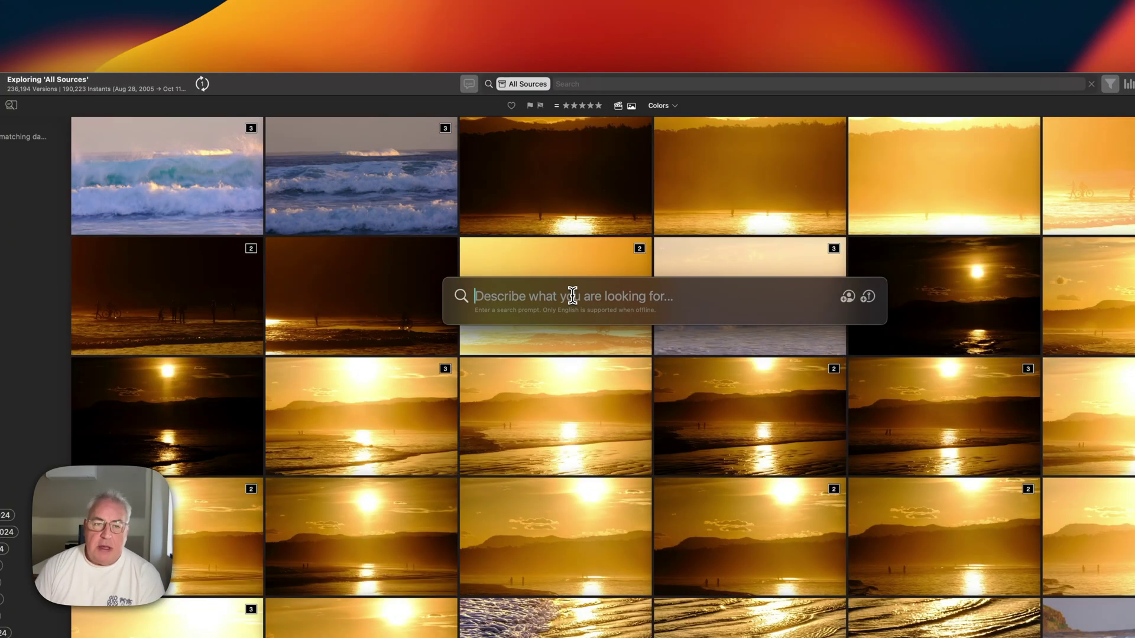
pyautogui.write('sunset on t')
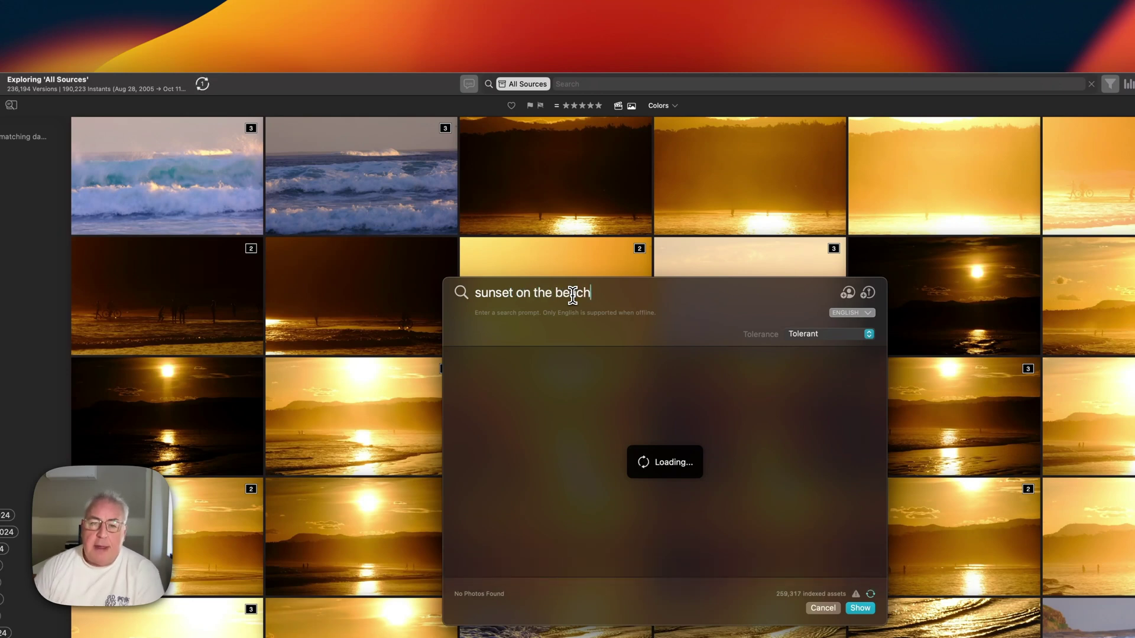
pyautogui.write('he beach')
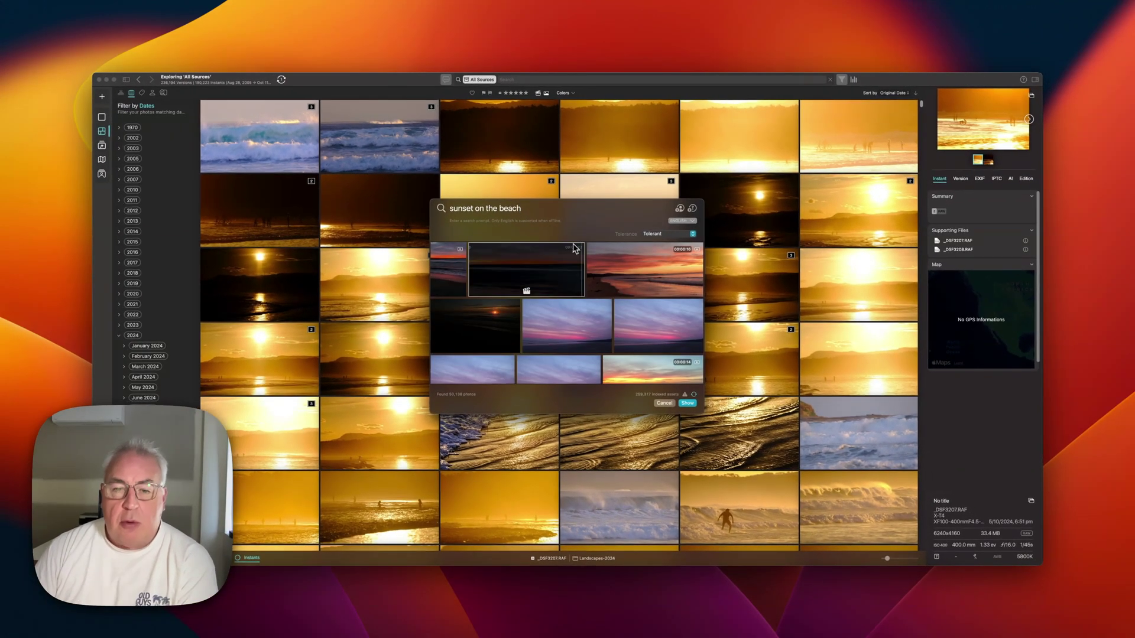
pyautogui.scroll(-5, 651, 305)
pyautogui.scroll(-8, 650, 311)
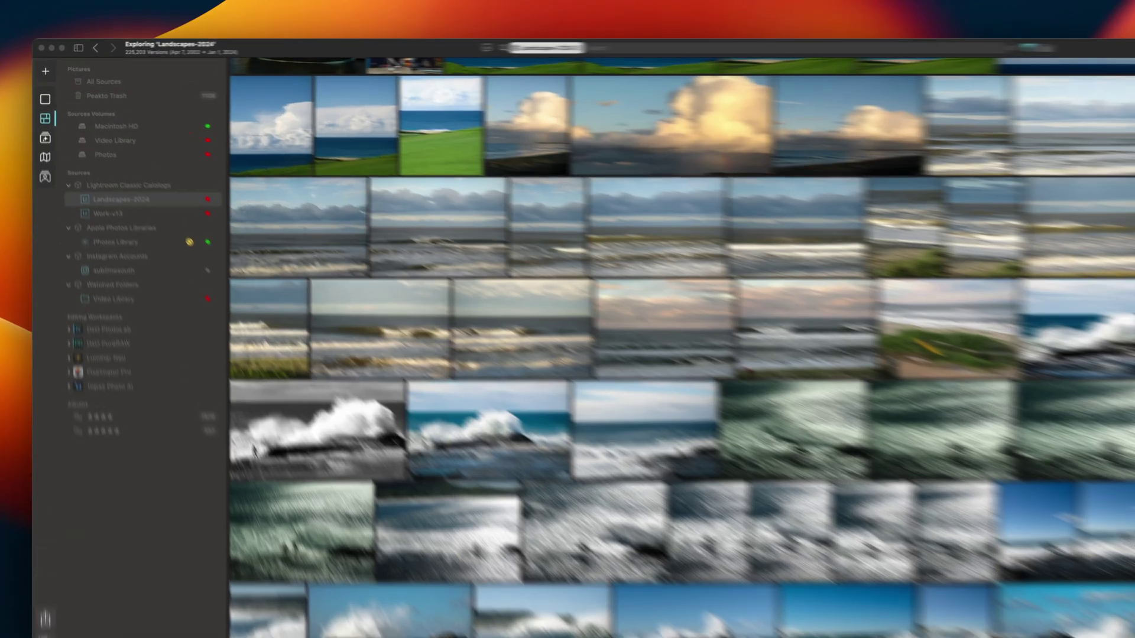
# Step: Add Work-v13 to the browsed catalogs and select the first sunset photo in Photos Library
pyautogui.click(319, 52)
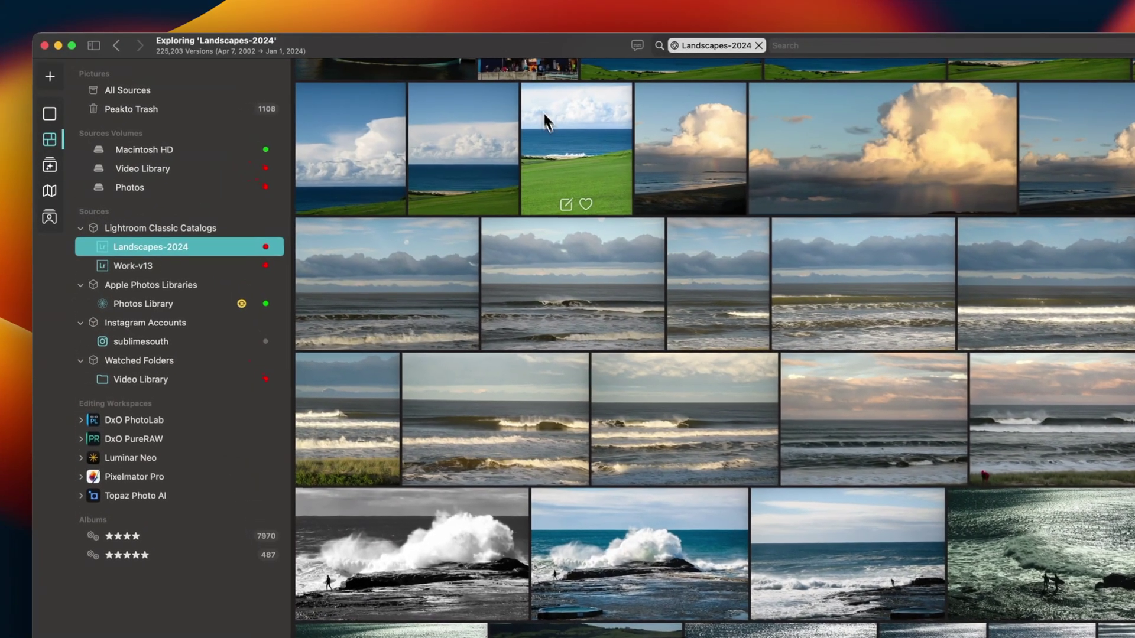
pyautogui.keyDown('super'); pyautogui.click(187, 267); pyautogui.keyUp('super')
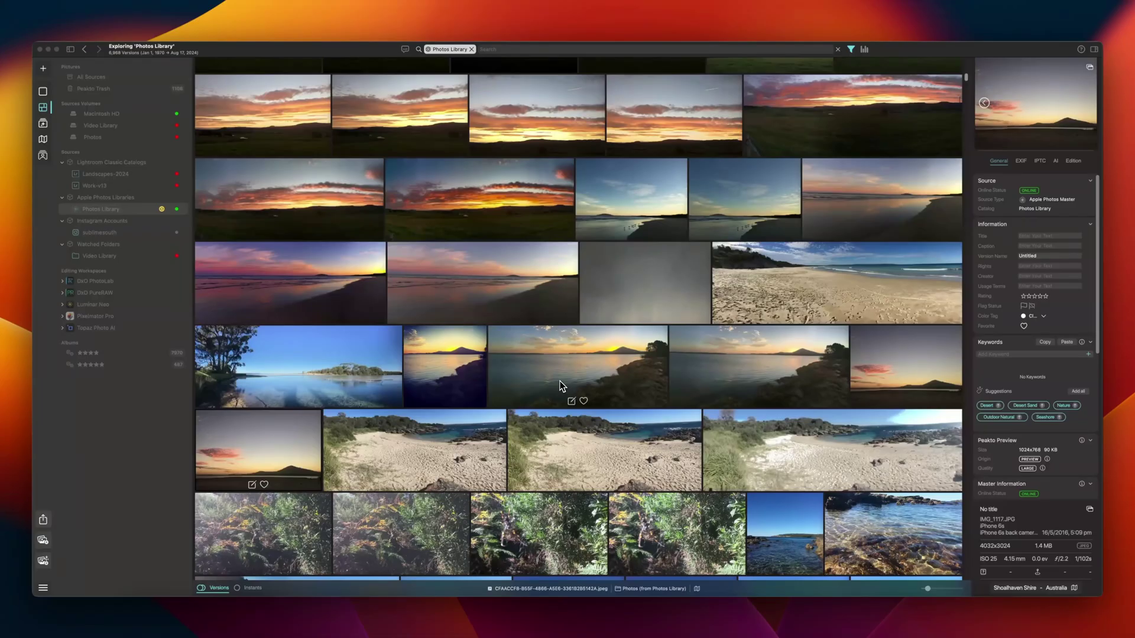
pyautogui.click(296, 112)
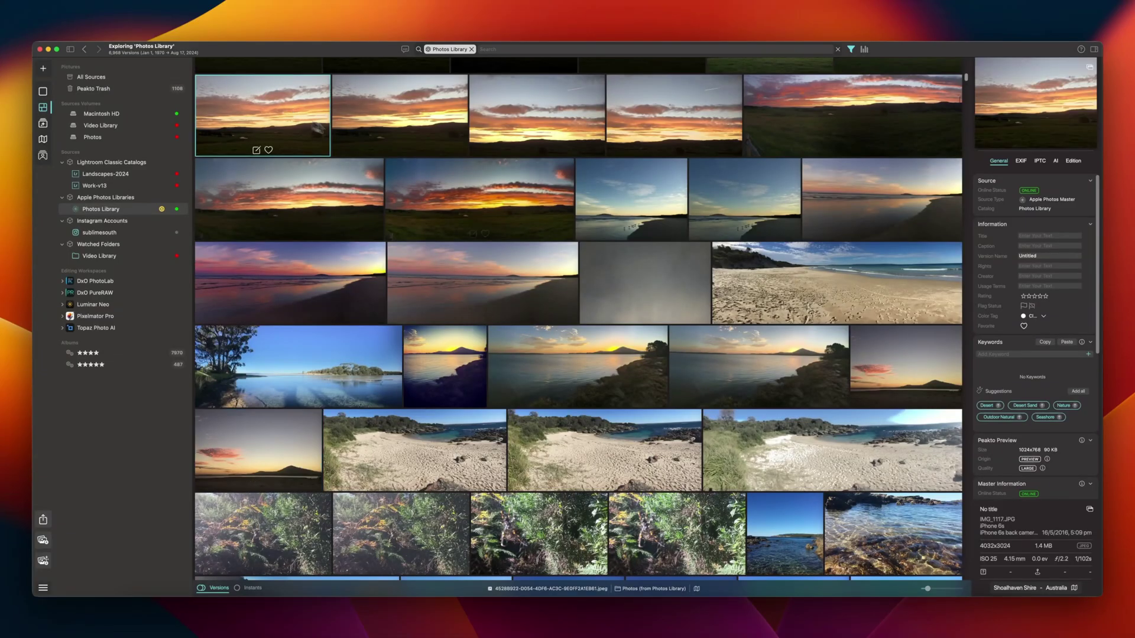
# Step: Make an album 'The Beach' from the 12 selected photos and view its contents
pyautogui.keyDown('shift'); pyautogui.click(506, 279); pyautogui.keyUp('shift')
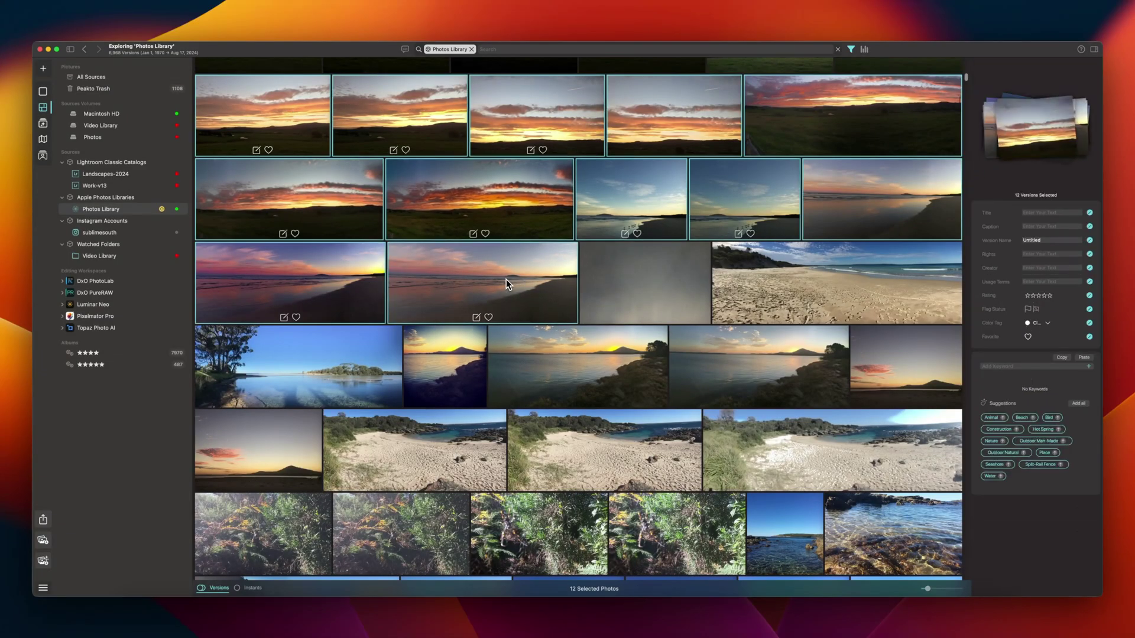
pyautogui.rightClick(506, 279)
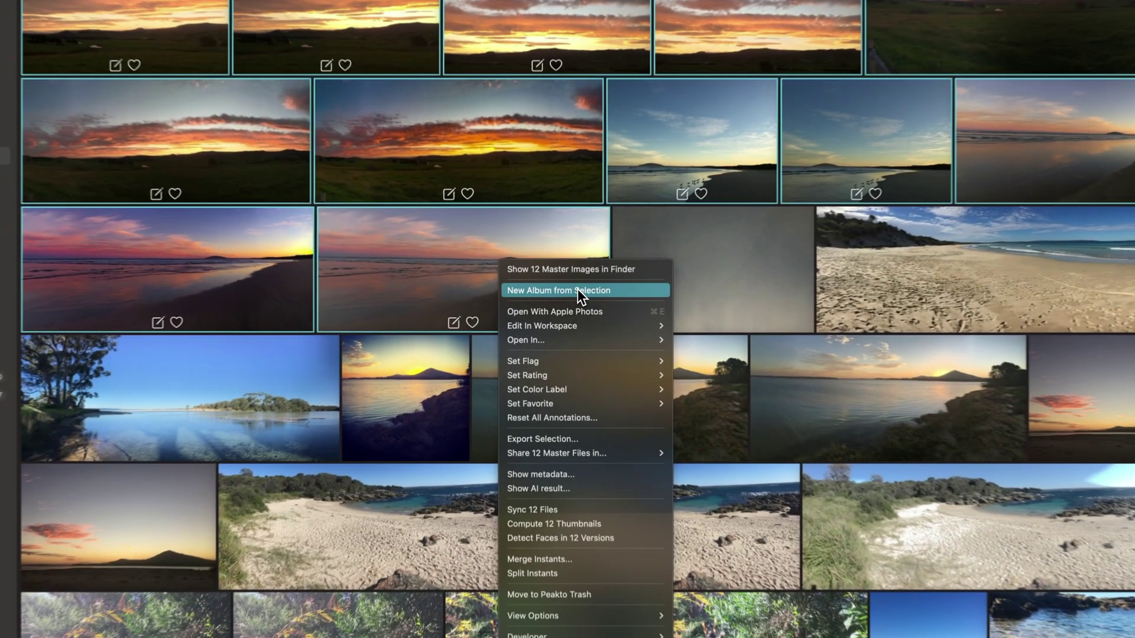
pyautogui.click(557, 296)
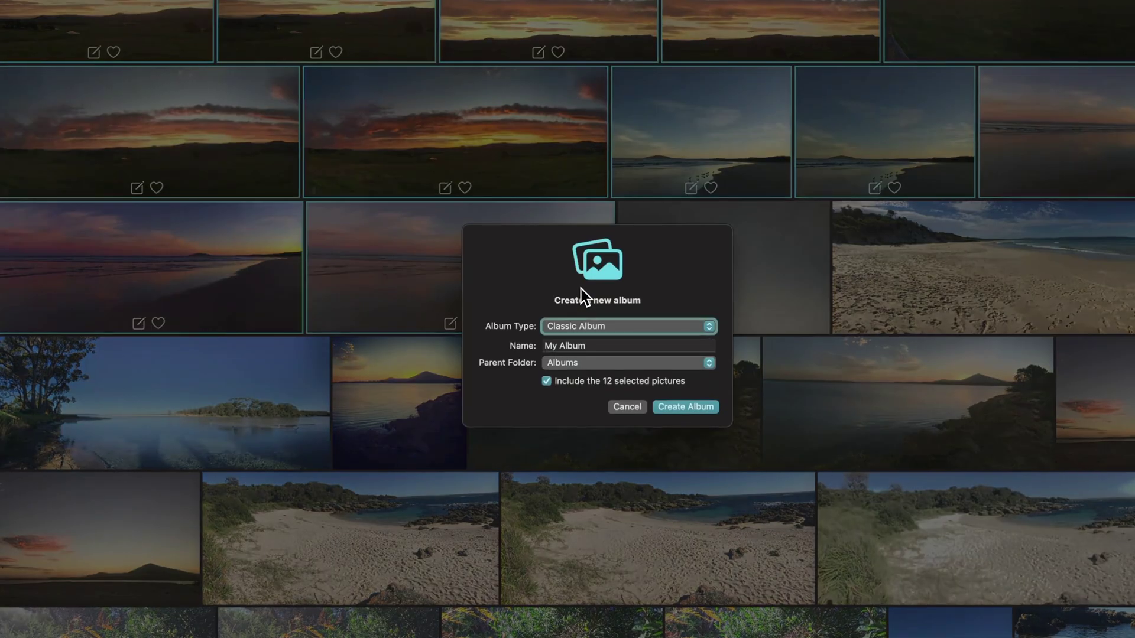
pyautogui.click(588, 346)
pyautogui.write('The Beach')
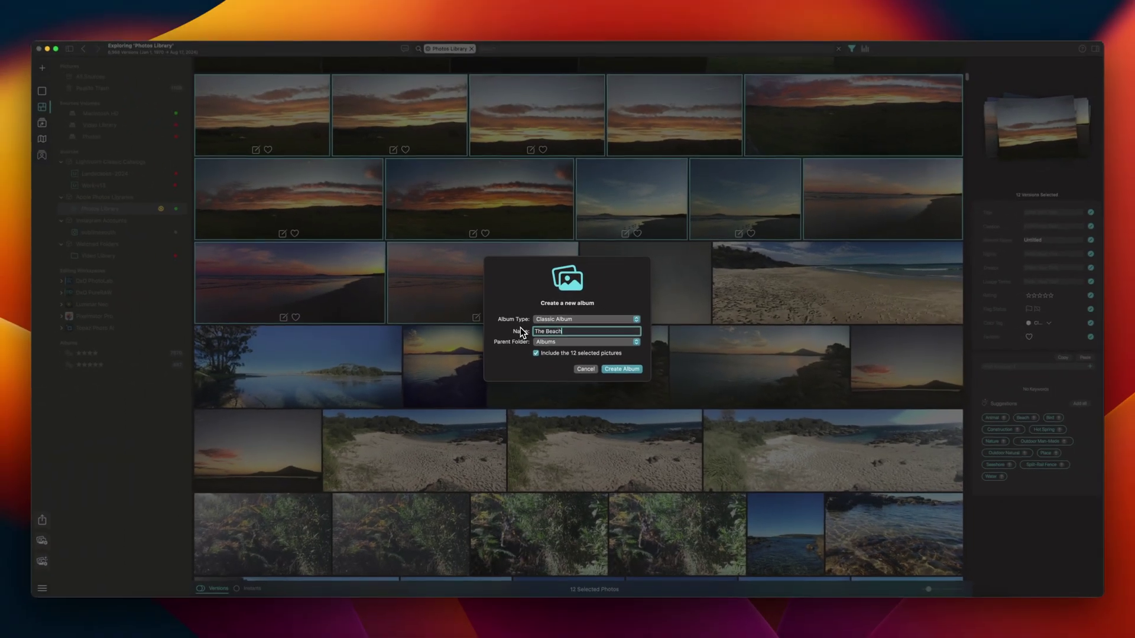
pyautogui.click(626, 370)
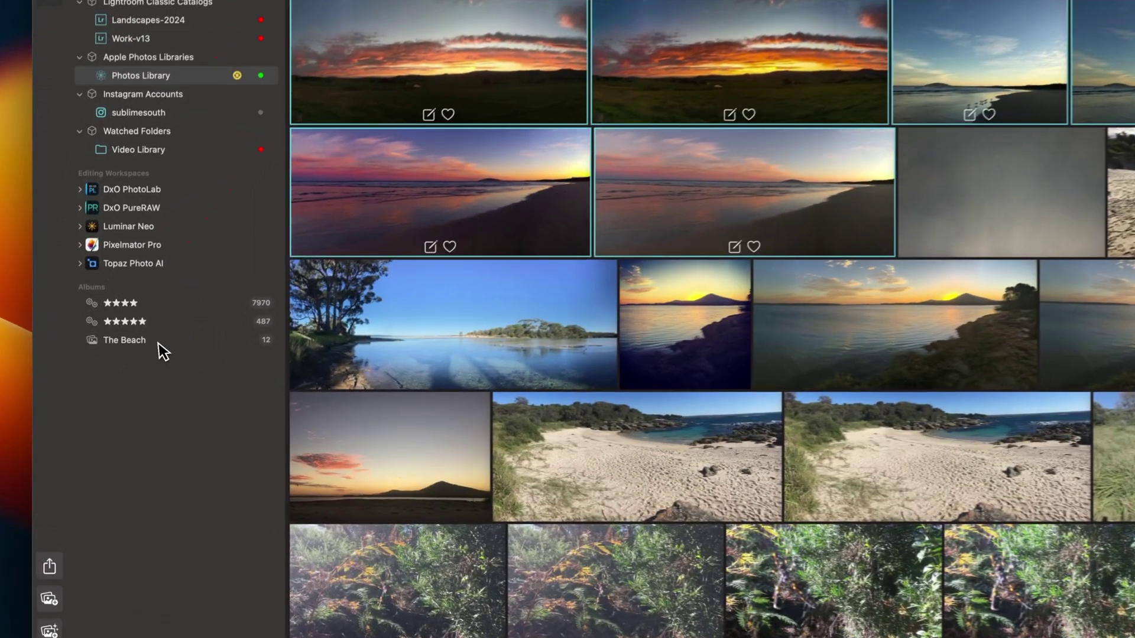
pyautogui.click(101, 379)
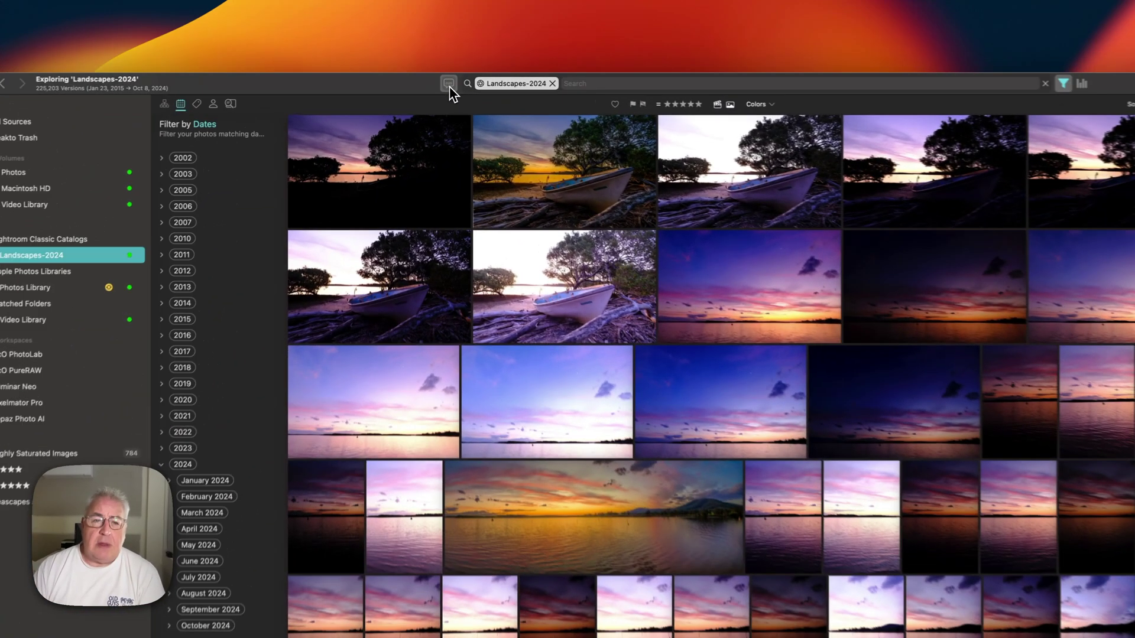
pyautogui.click(429, 81)
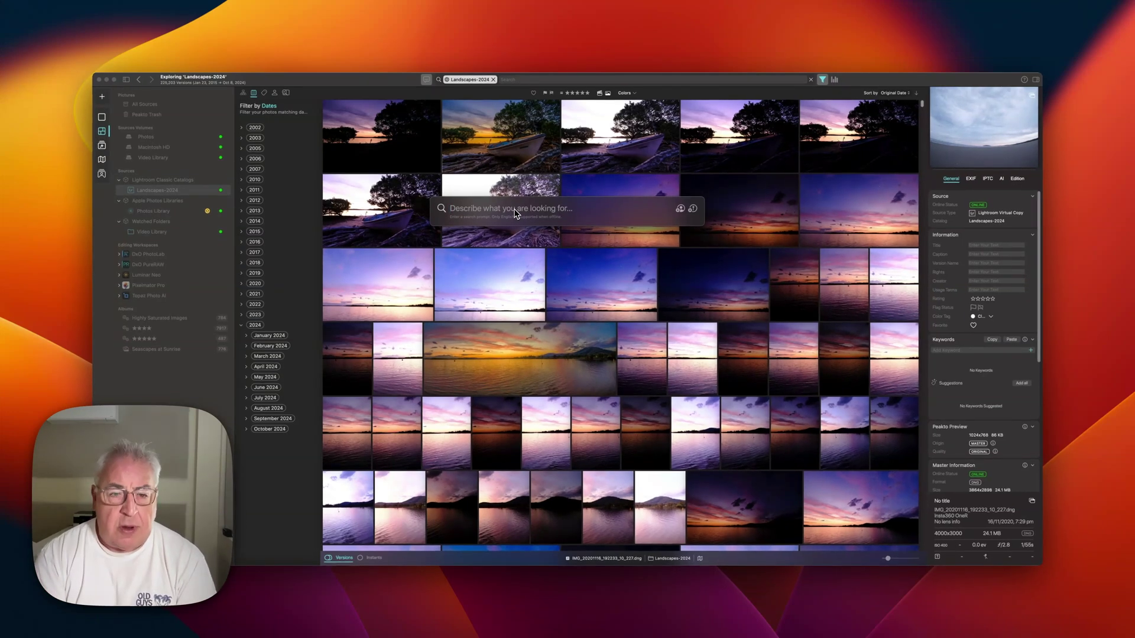
# Step: AI-search 'drone shot of the coastline' with tolerance set to Tolerant, then scroll the aerial results
pyautogui.write('drone shot of the coastline')
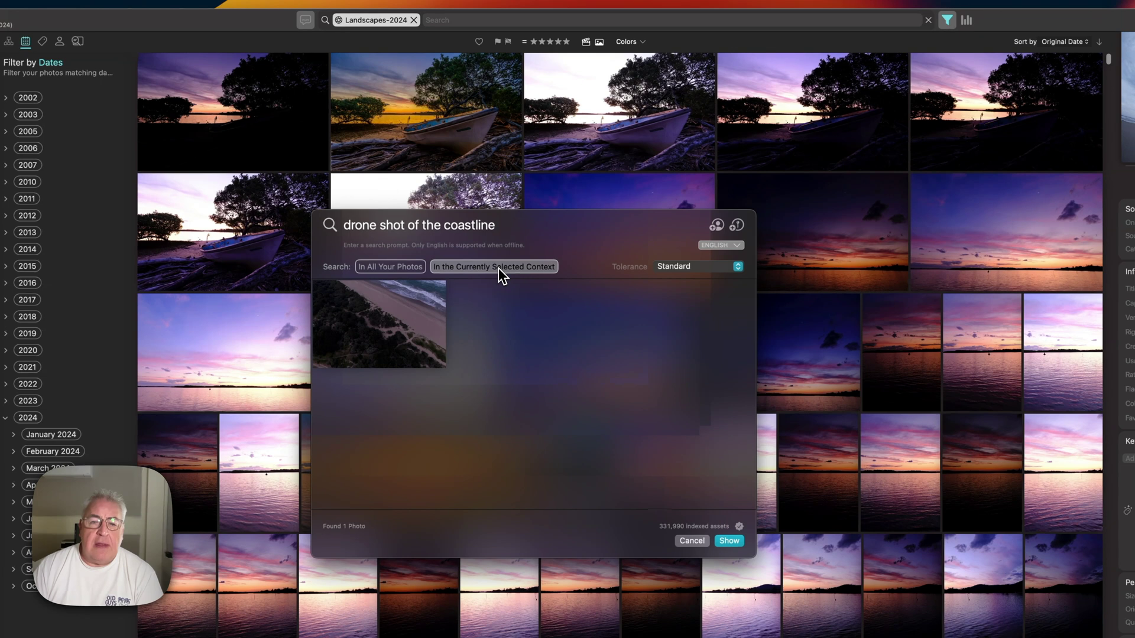
pyautogui.click(699, 266)
pyautogui.click(696, 282)
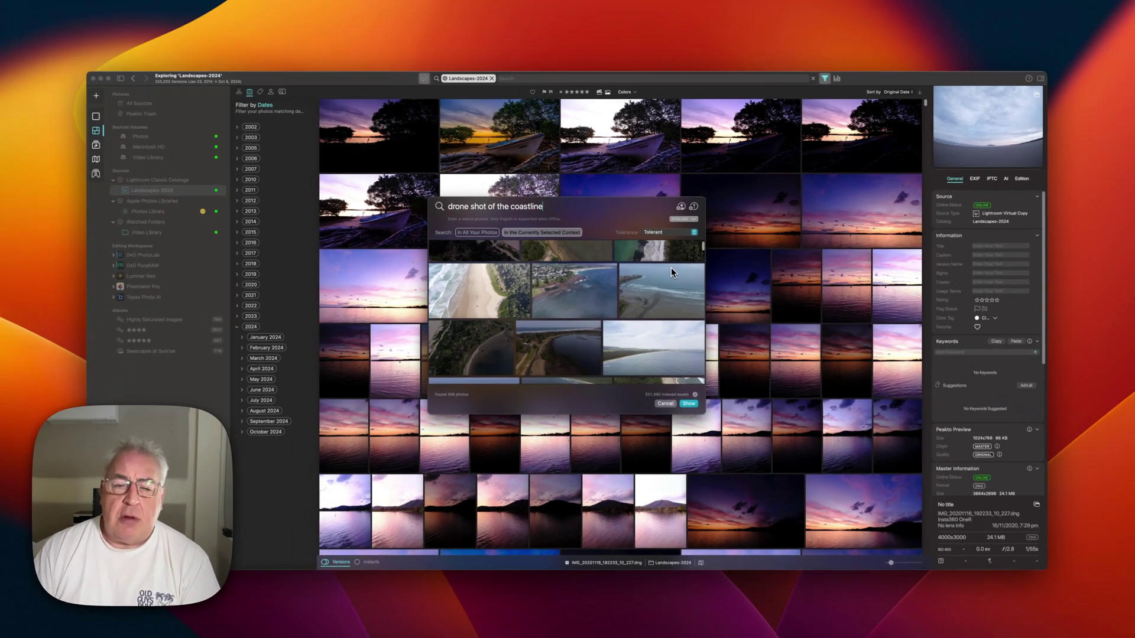
pyautogui.scroll(-3, 701, 332)
pyautogui.scroll(-8, 671, 267)
pyautogui.scroll(-4, 670, 272)
# Step: Replace the query with 'ocean photographs of an orange sky' and scroll the orange-sky results
pyautogui.tripleClick(609, 205)
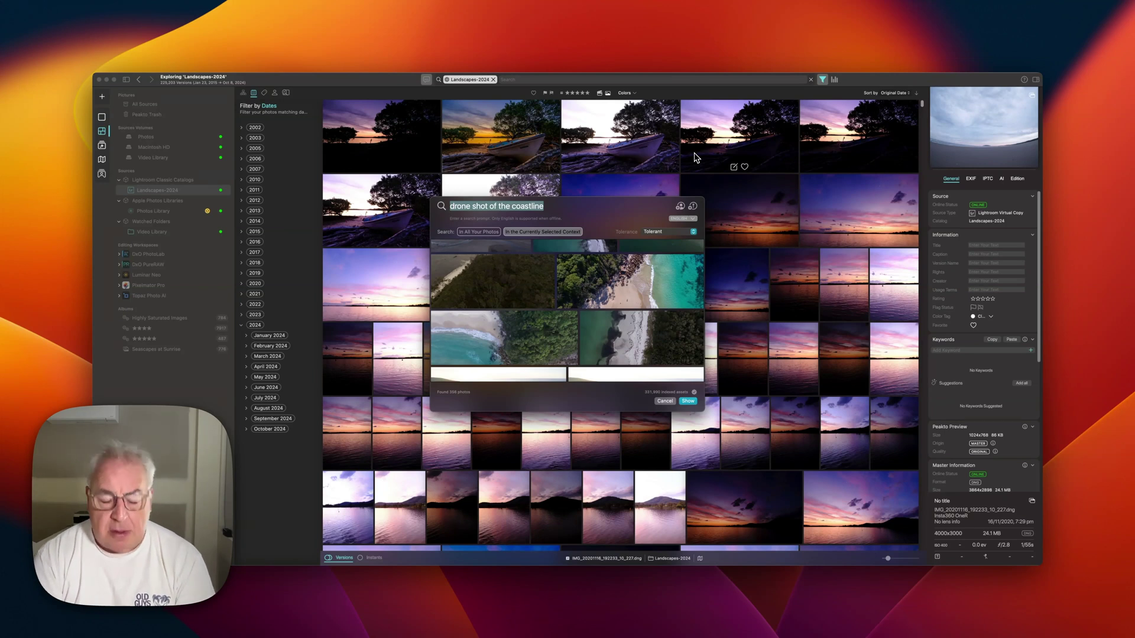
pyautogui.write('oce')
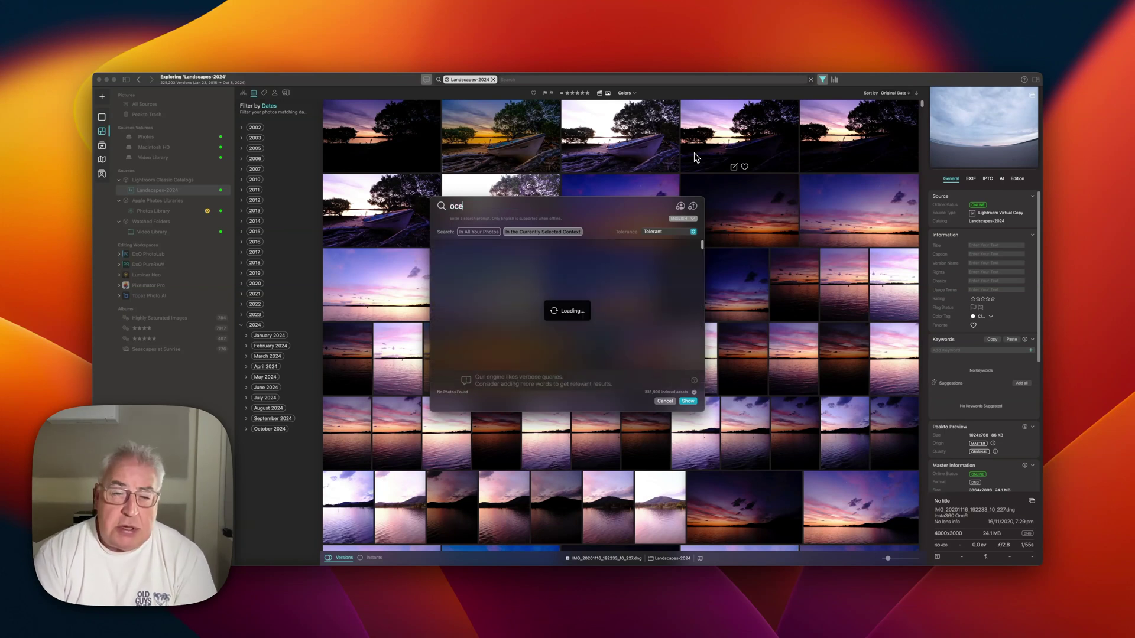
pyautogui.write('an photographs')
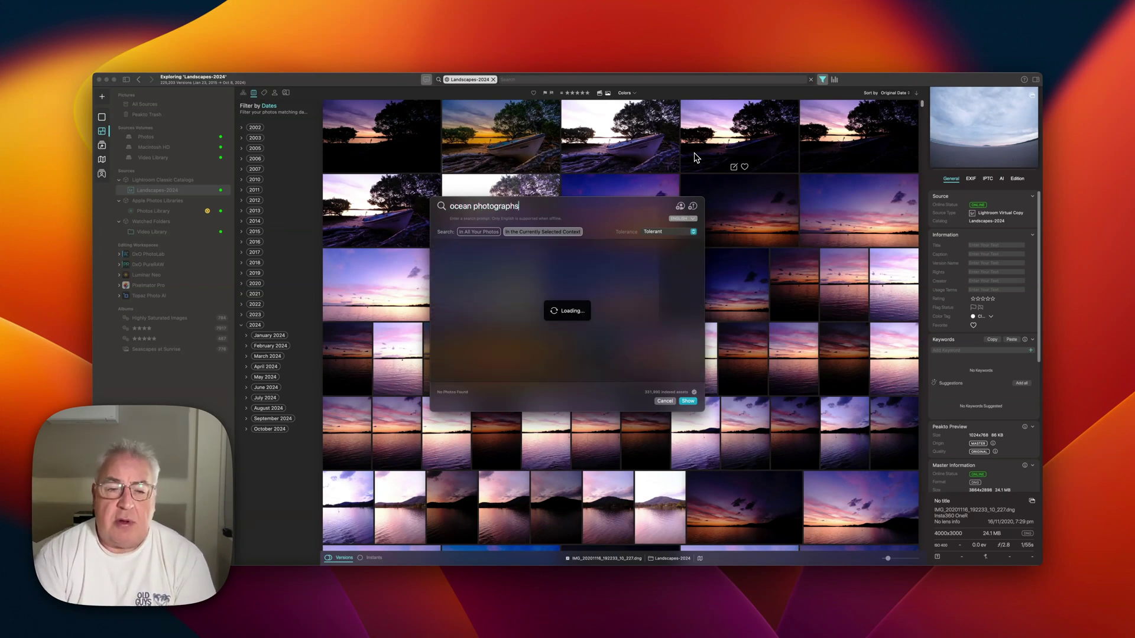
pyautogui.write(' of an o')
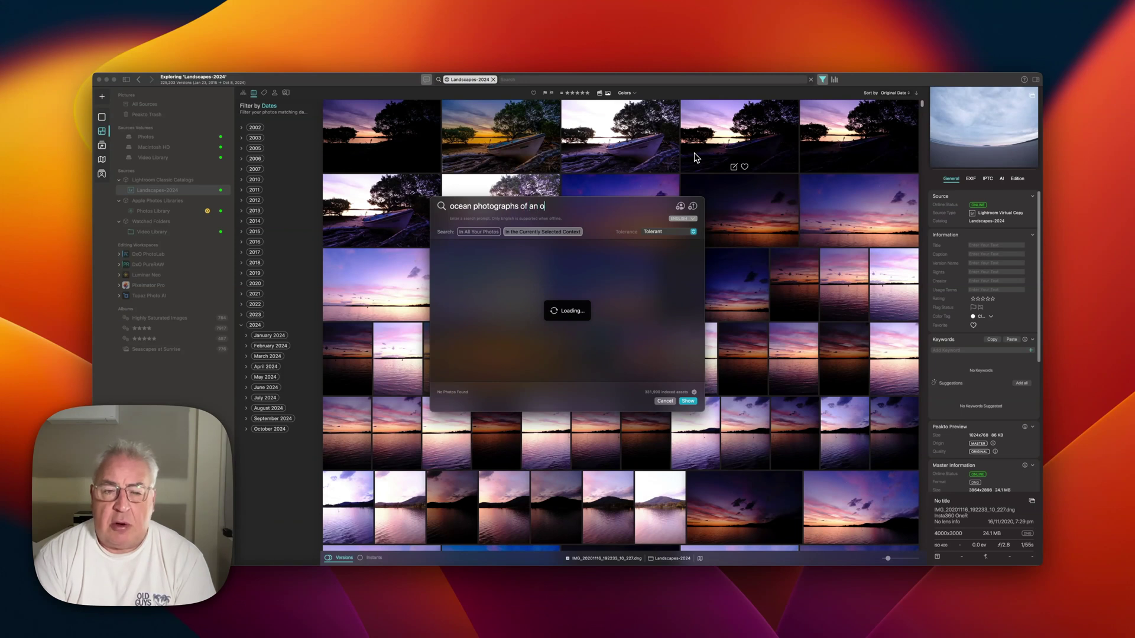
pyautogui.write('range sky')
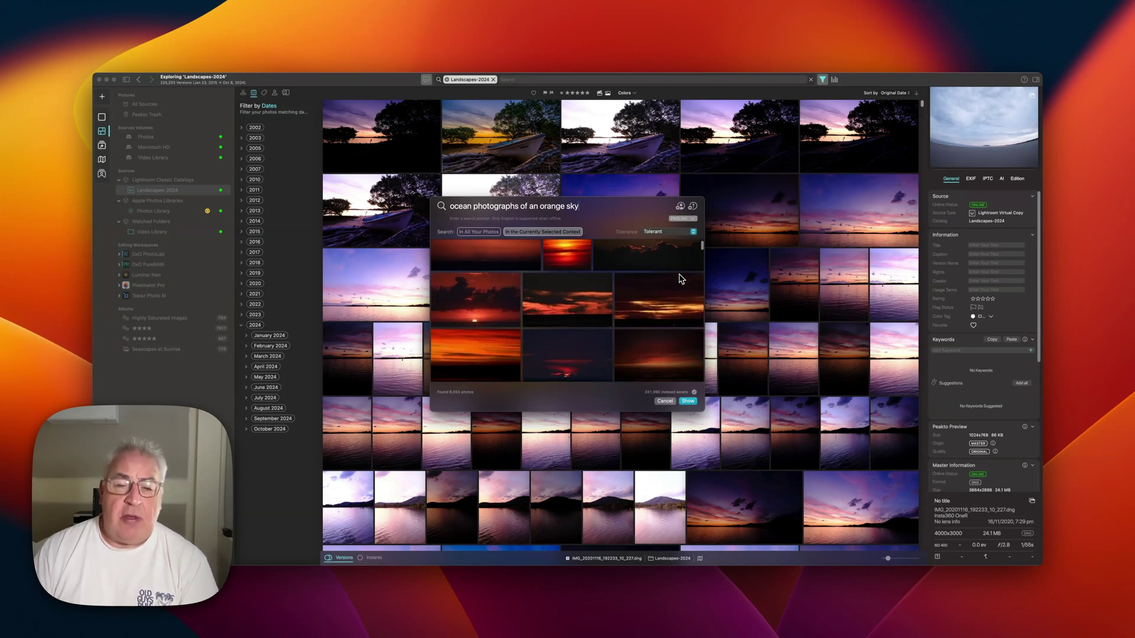
pyautogui.scroll(-3, 679, 278)
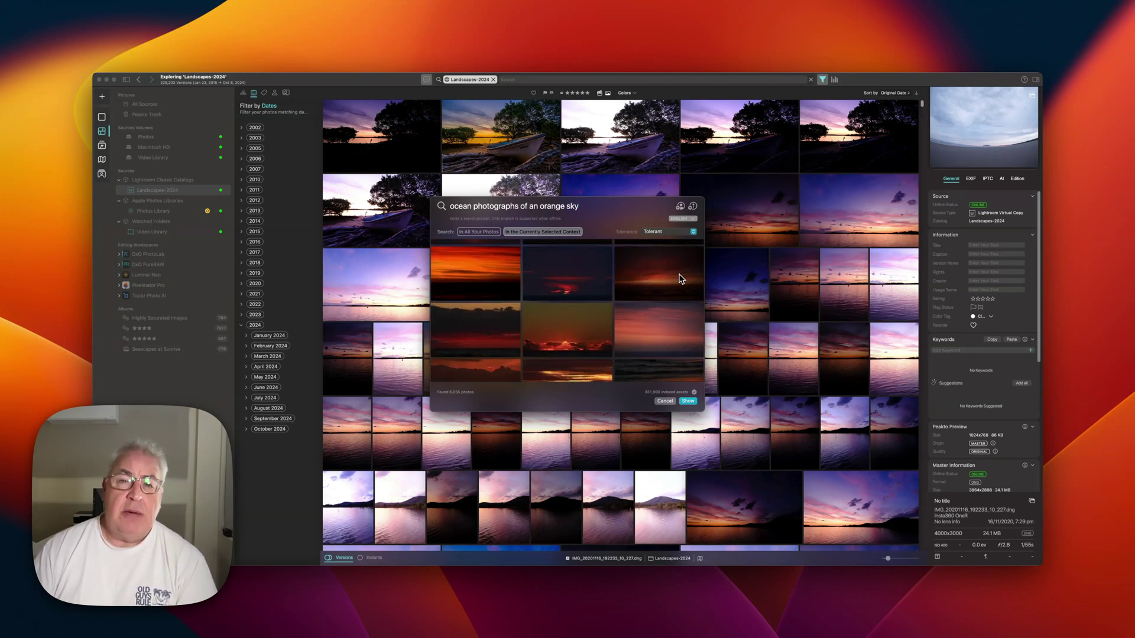
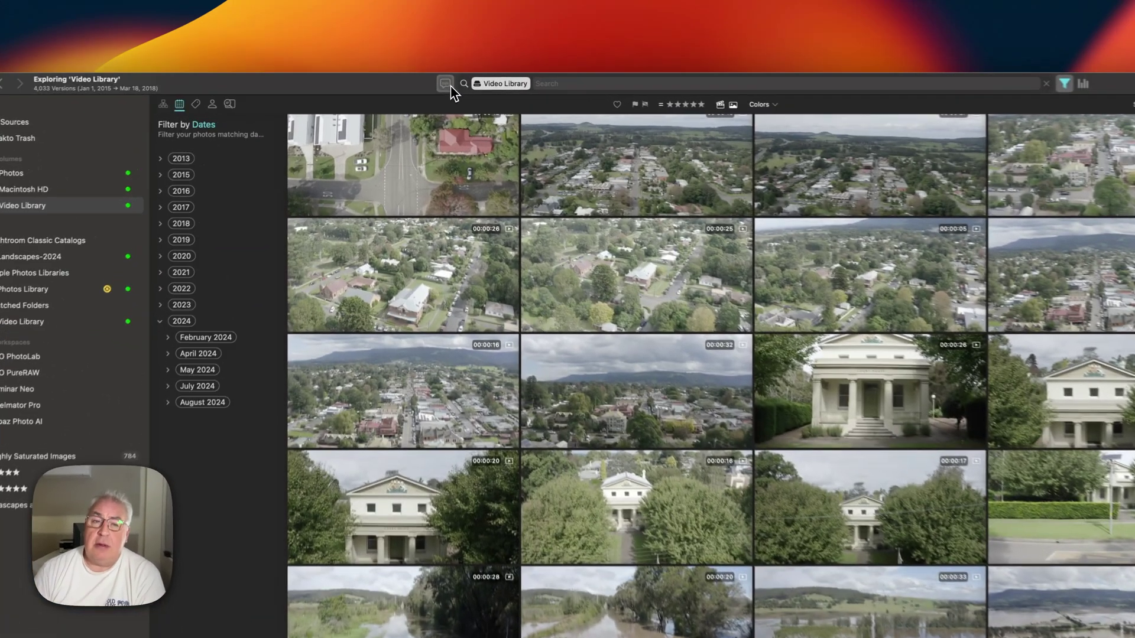
# Step: Start a natural-language AI search of the photos with the description 'cars in'
pyautogui.click(433, 83)
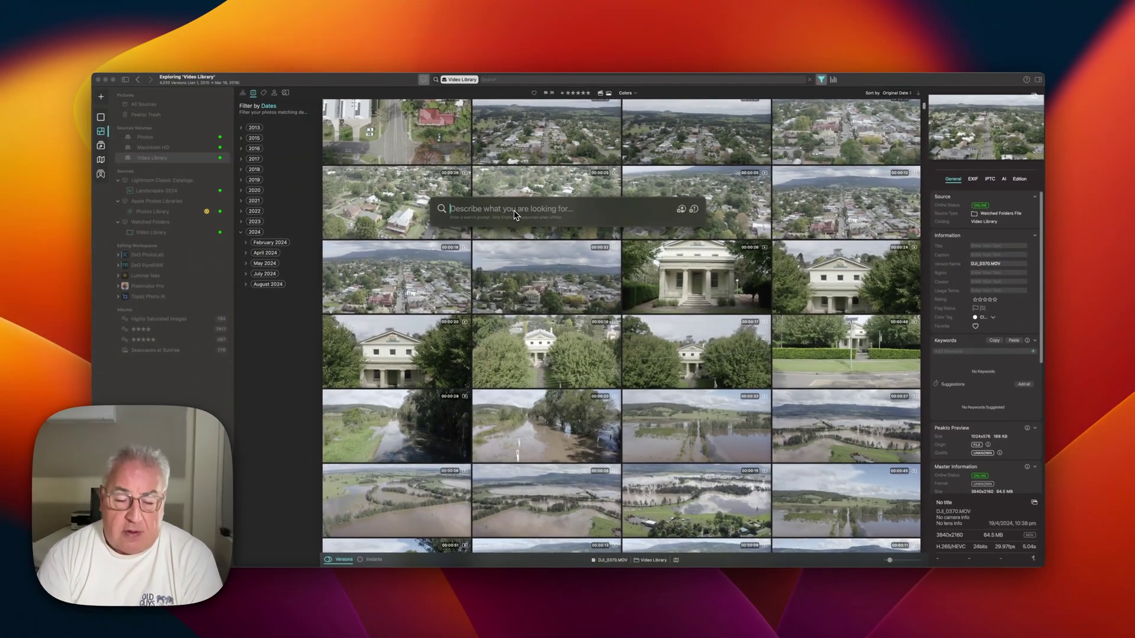
pyautogui.write('cars in')
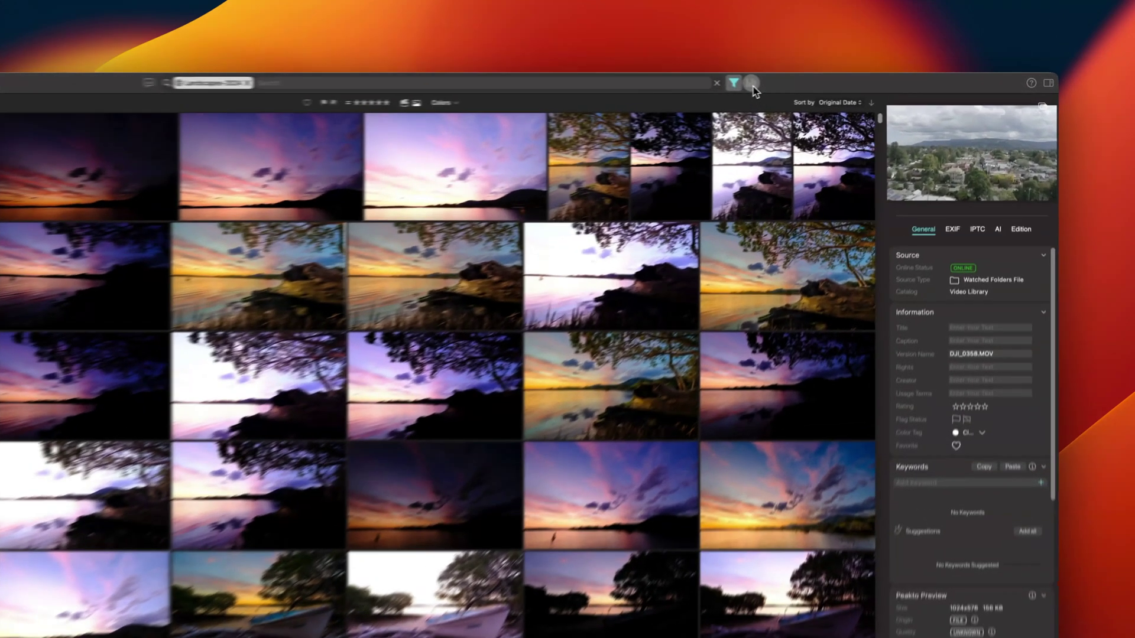
# Step: Show the date timeline and limit the photos to a 2020–2021 date range
pyautogui.click(752, 85)
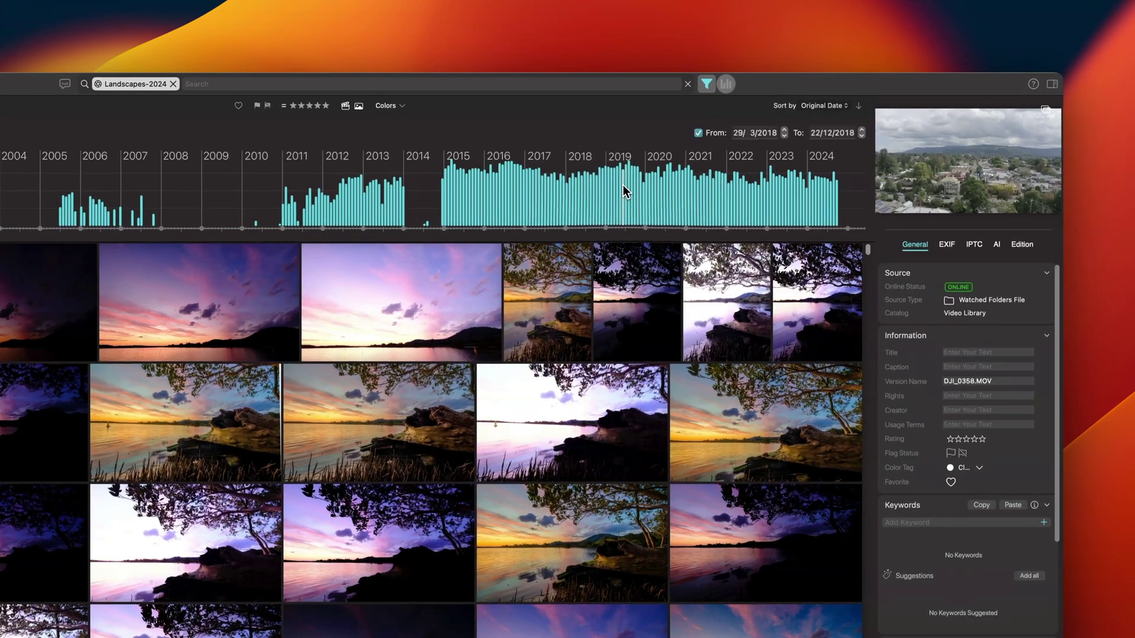
pyautogui.moveTo(624, 190); pyautogui.dragTo(654, 197)
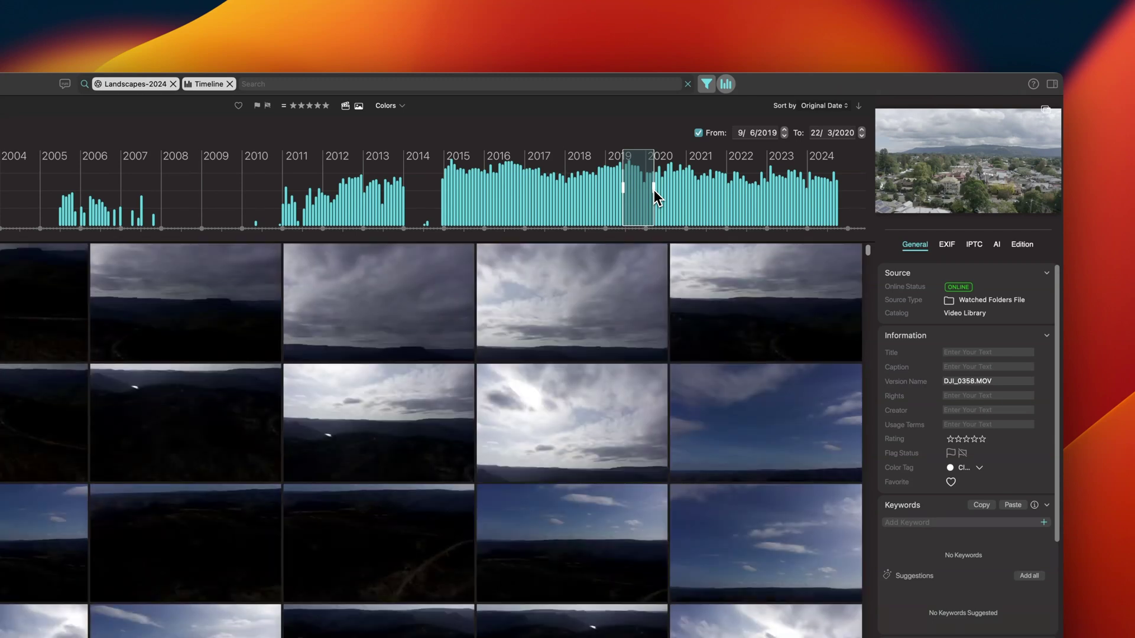
pyautogui.moveTo(656, 198)
pyautogui.mouseDown()
pyautogui.moveTo(644, 190)
pyautogui.moveTo(672, 198)
pyautogui.mouseUp()
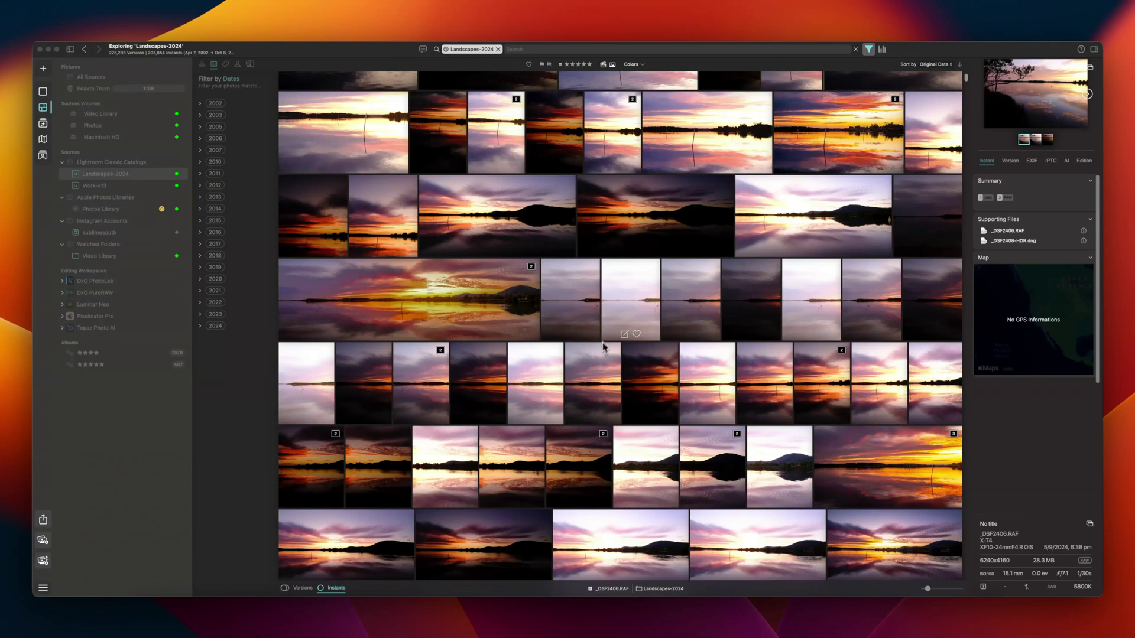
pyautogui.click(423, 50)
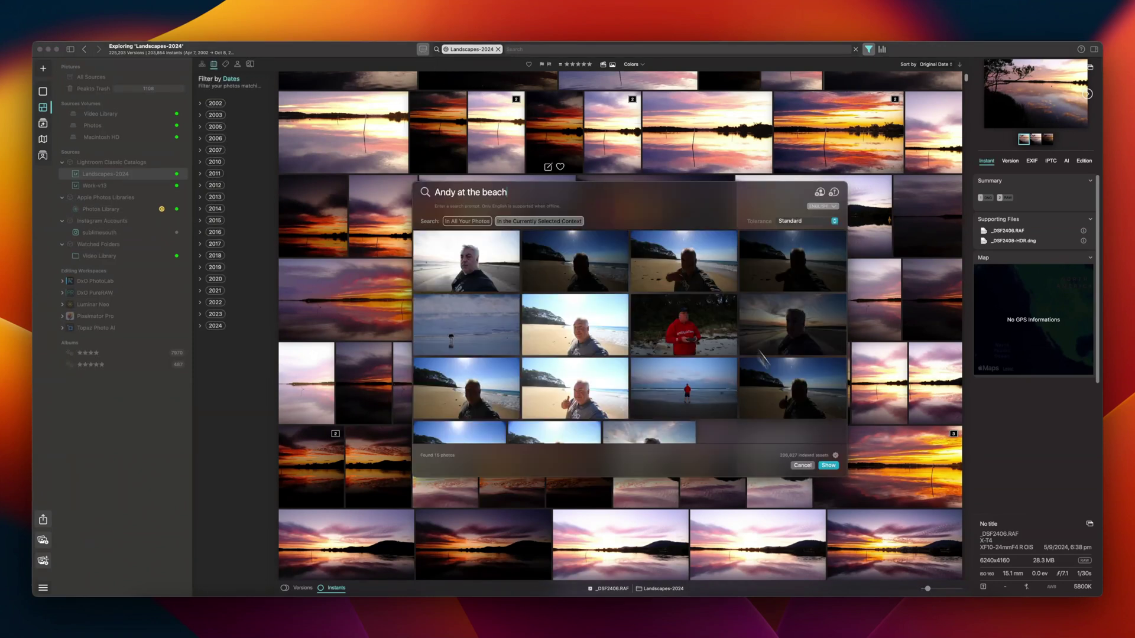
pyautogui.click(834, 465)
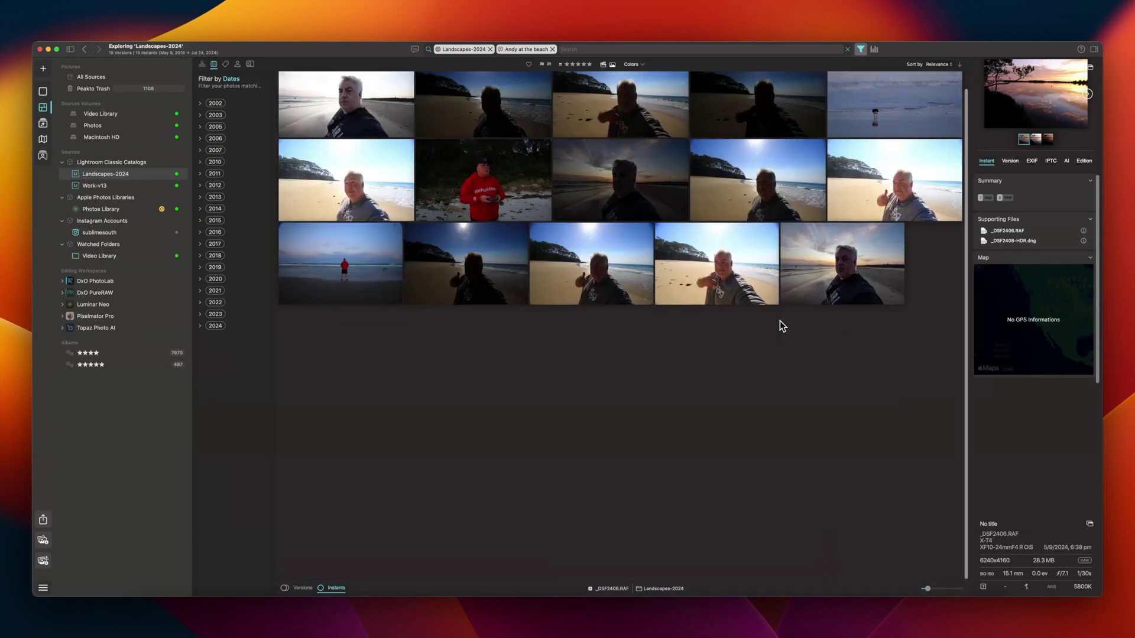
pyautogui.click(384, 117)
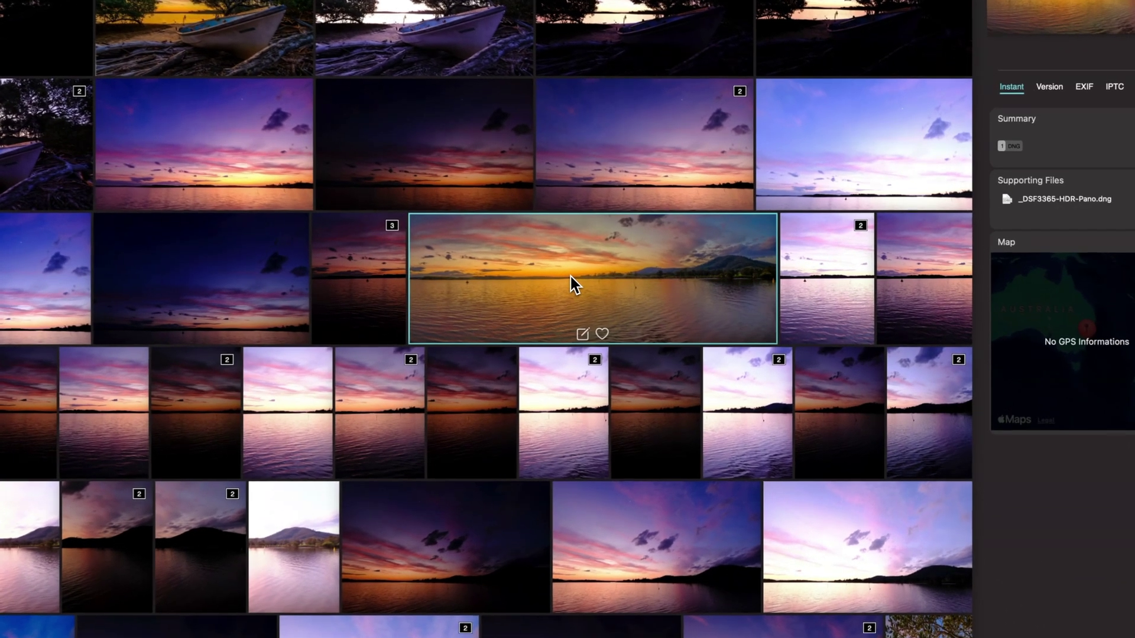
# Step: Open the sunset lake panorama in Lightroom for editing
pyautogui.rightClick(570, 276)
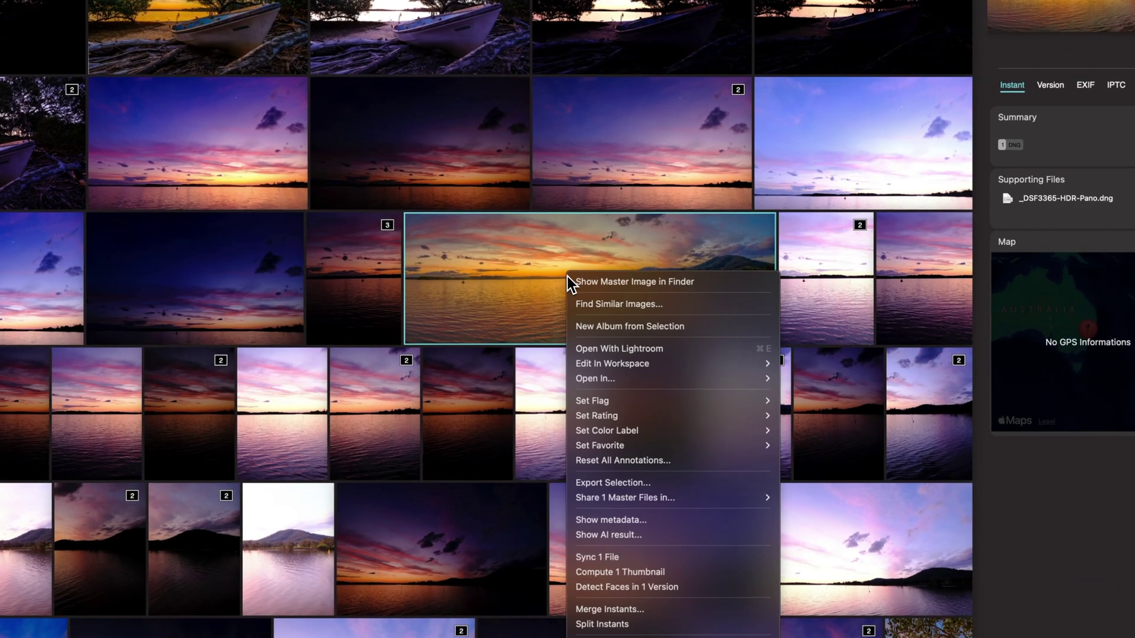
pyautogui.click(631, 349)
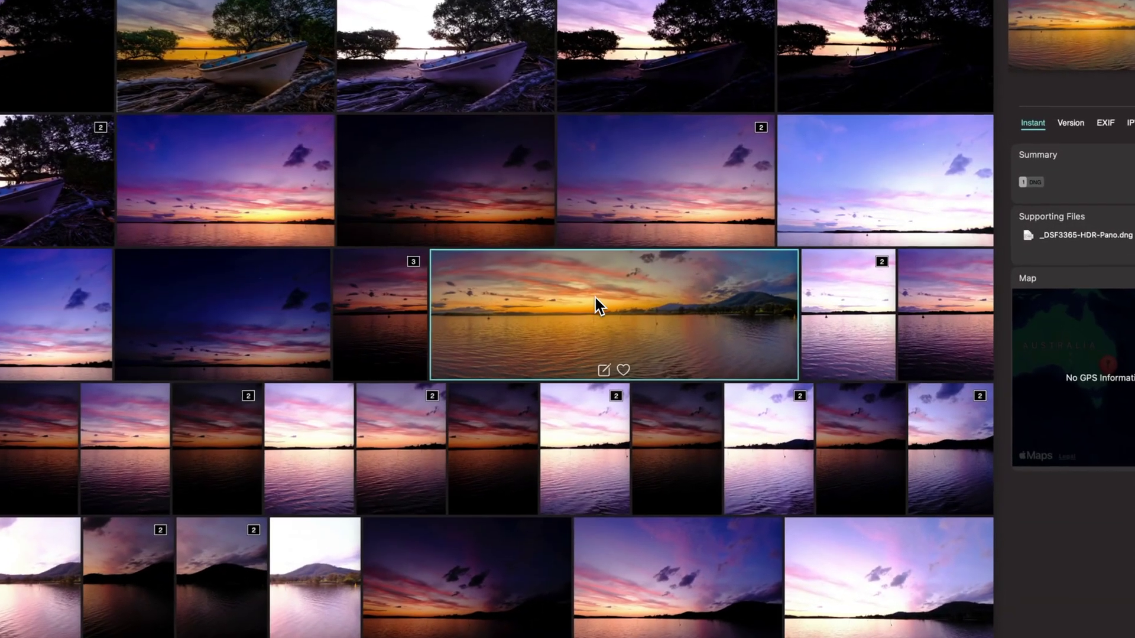
# Step: Reveal the panorama's master file _DSF3365-HDR-Pano.dng in its Finder RAWs folder
pyautogui.rightClick(560, 300)
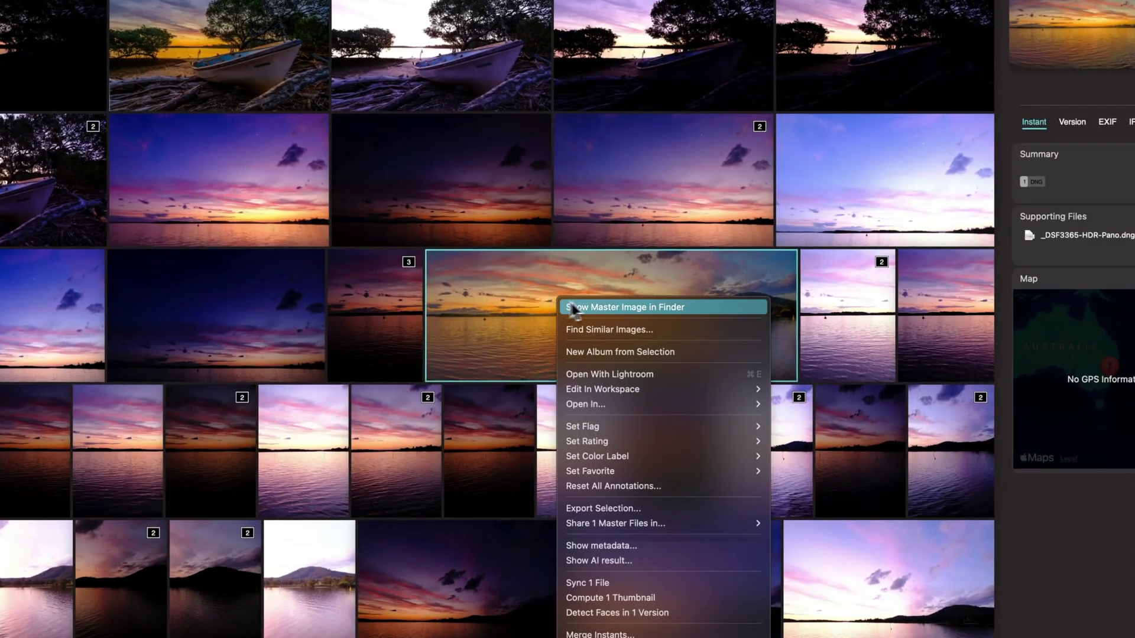
pyautogui.click(710, 307)
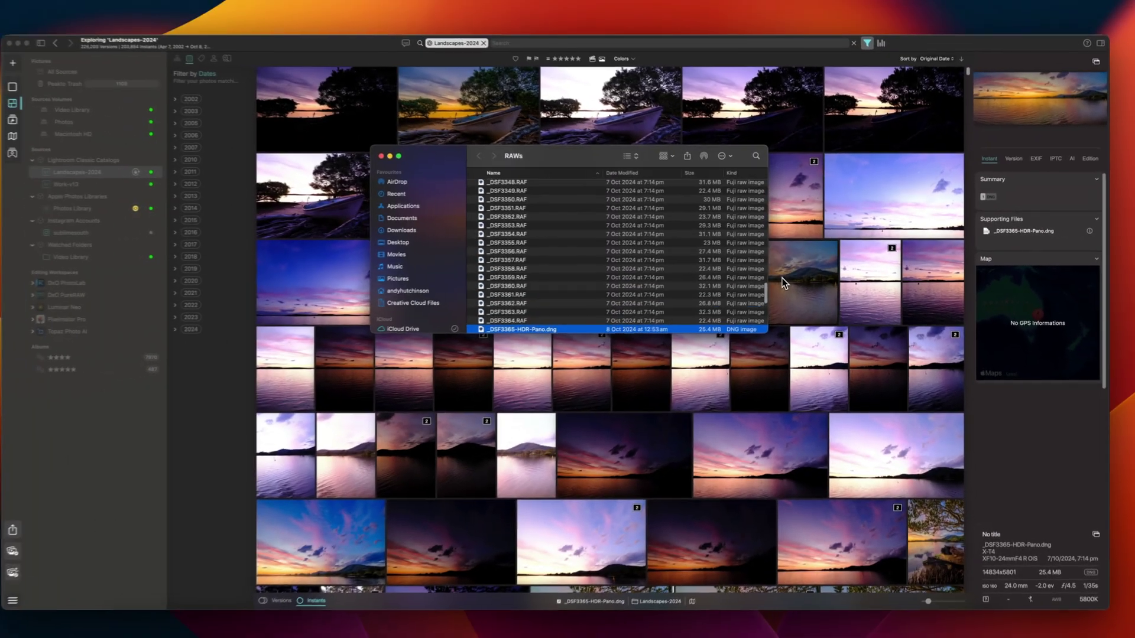
pyautogui.scroll(-3, 685, 289)
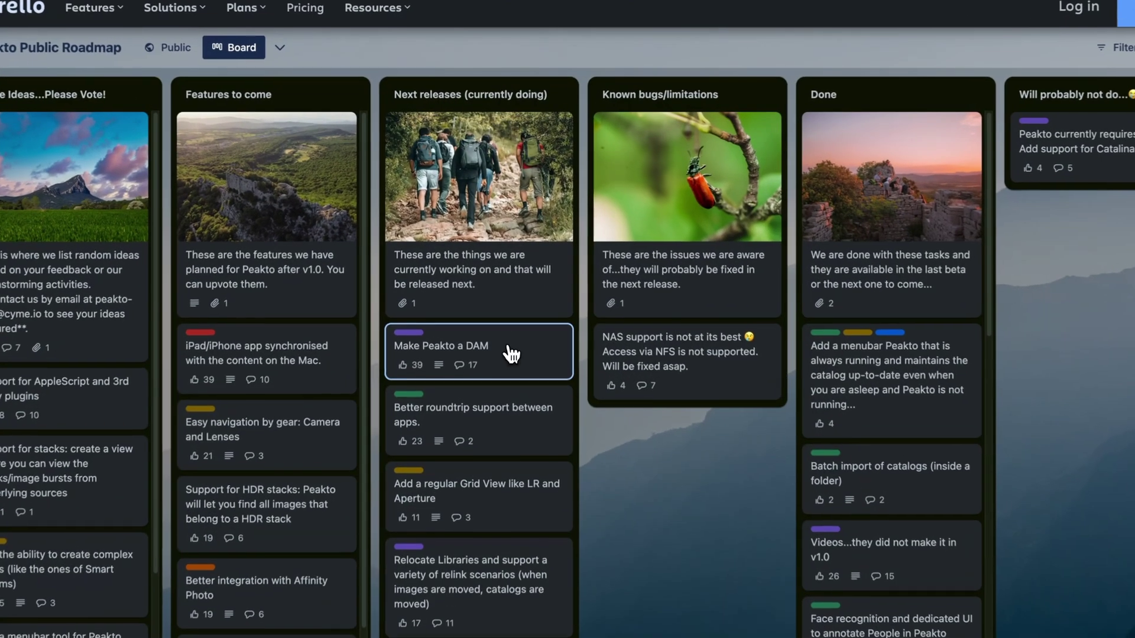
# Step: Open the 'Make Peakto a DAM' roadmap card and highlight its 'This includes' list
pyautogui.click(495, 265)
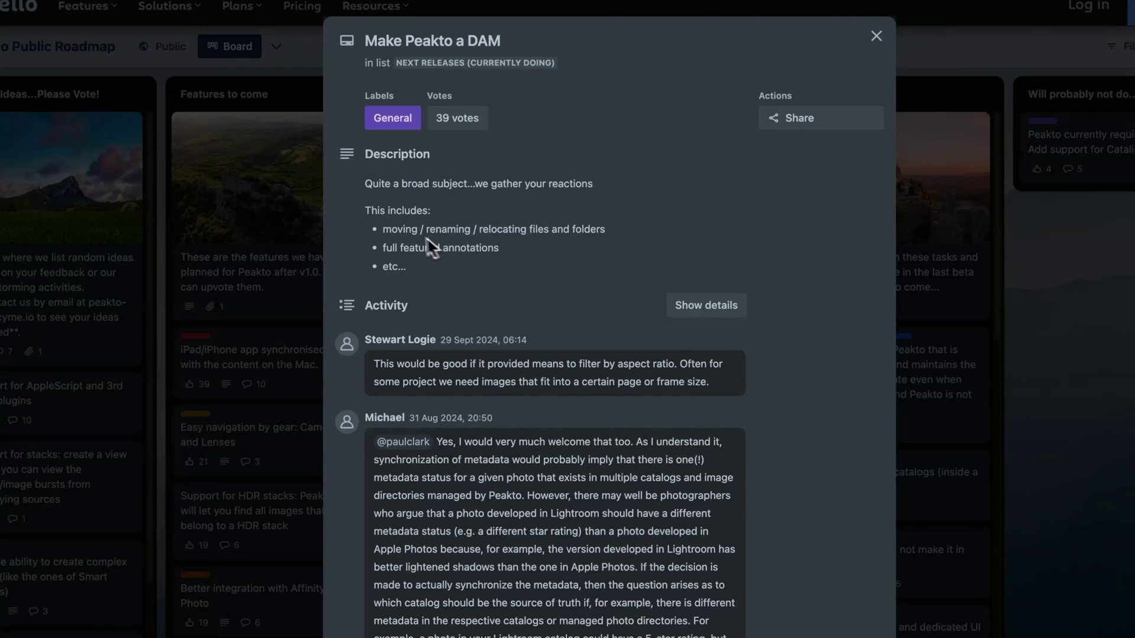
pyautogui.moveTo(365, 208); pyautogui.dragTo(529, 266)
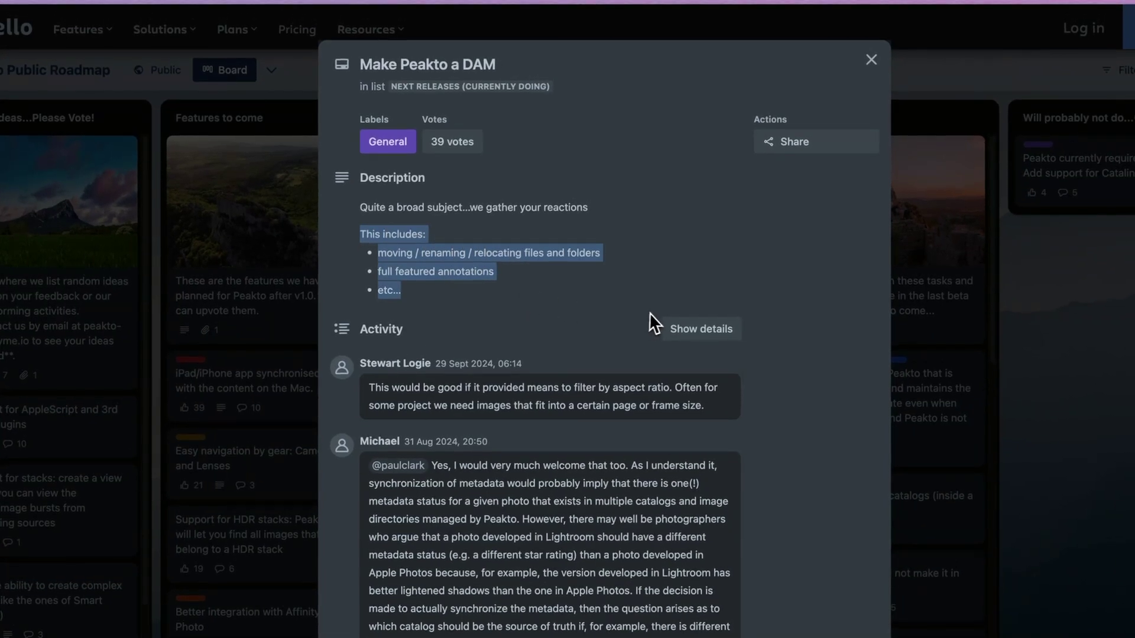